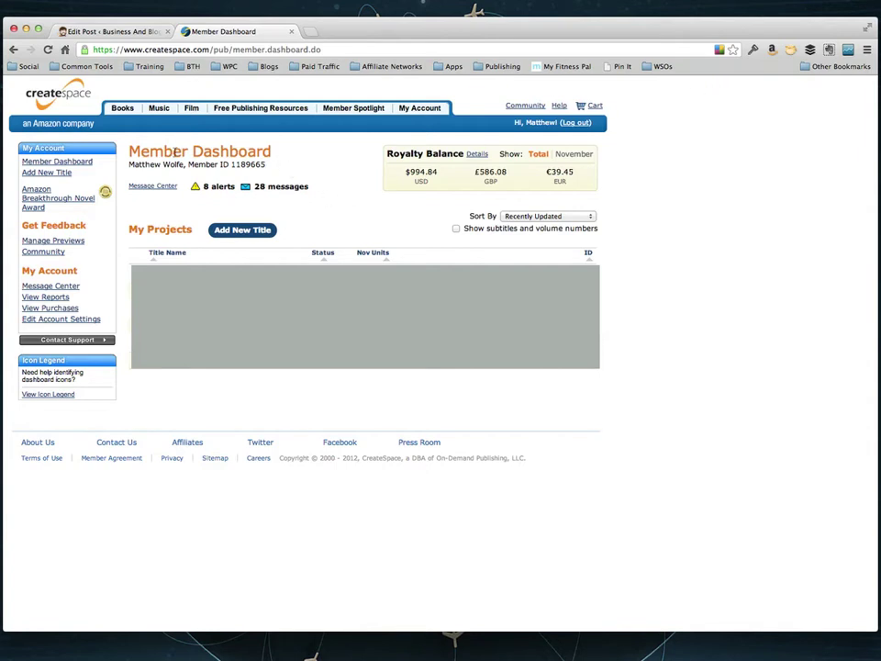
Start a new paperback project named "Sector 5" using the guided setup process
left_click(230, 231)
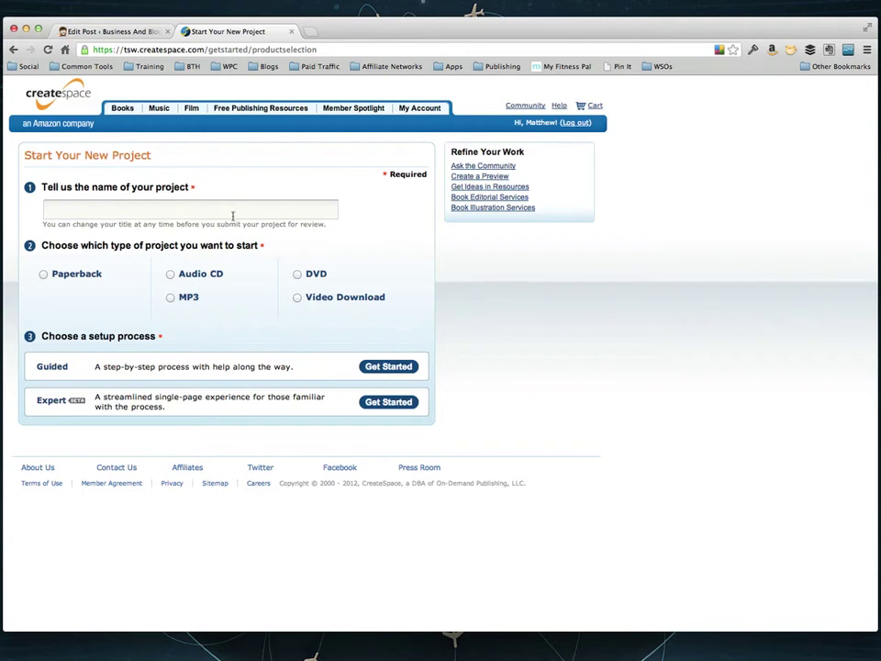
left_click(233, 211)
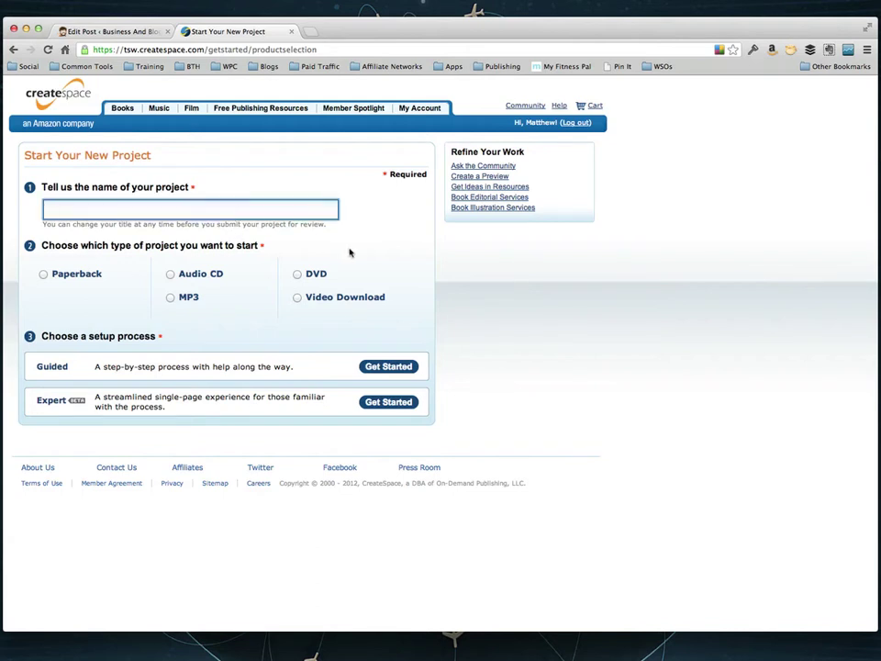
type("Sector 5")
left_click(43, 275)
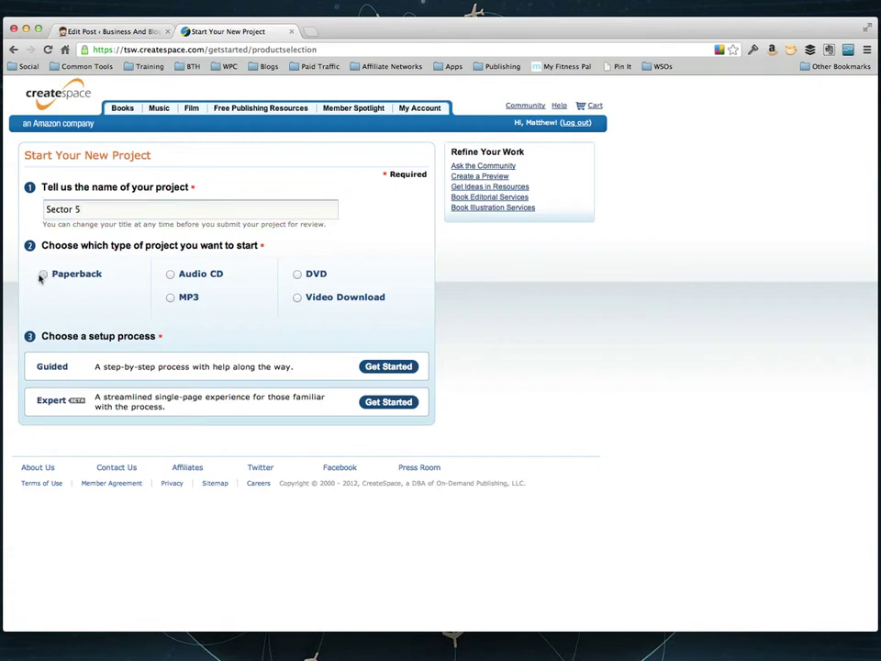
left_click(363, 370)
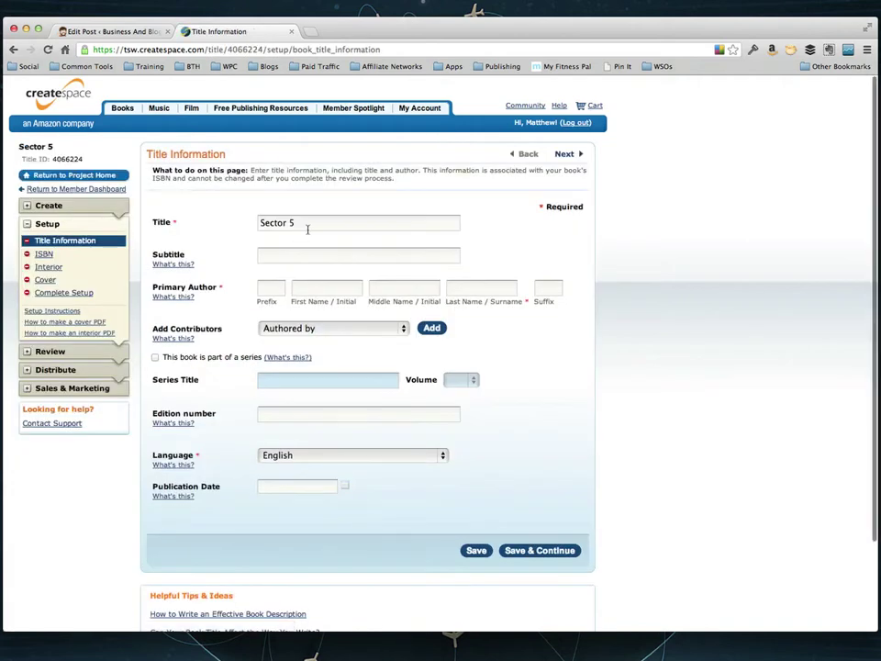
Enter "The Battle For Earth" as the book's subtitle
left_click(309, 224)
left_click(303, 262)
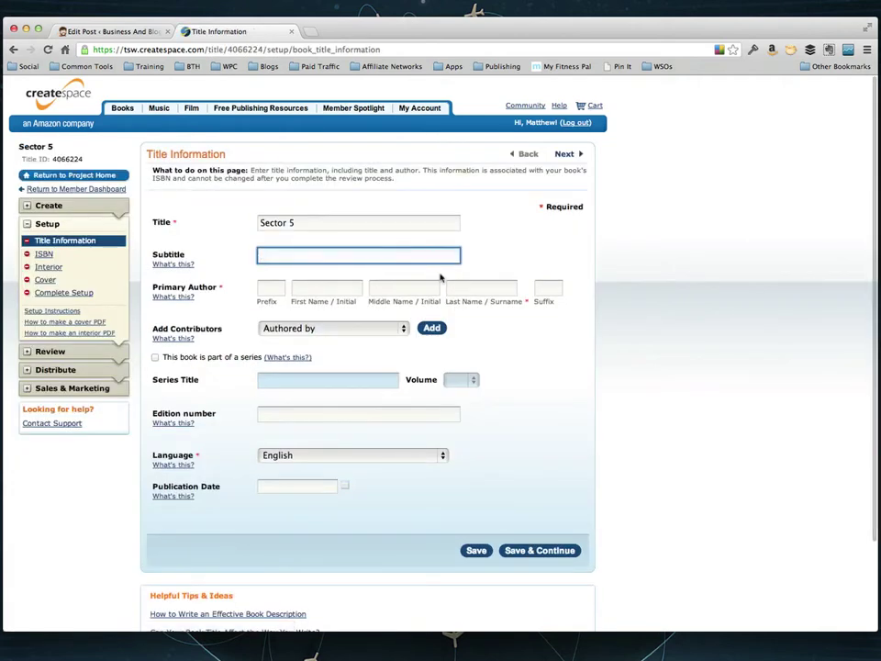
type("The Battle For Earth")
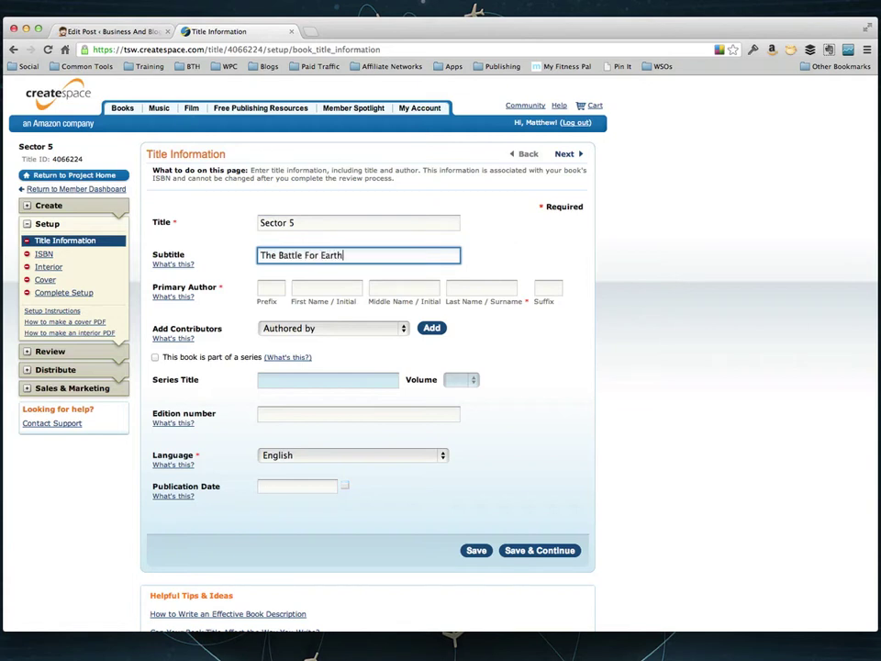
Fill in the primary author's first initials and surname, leaving the prefix and middle name blank
key("Tab")
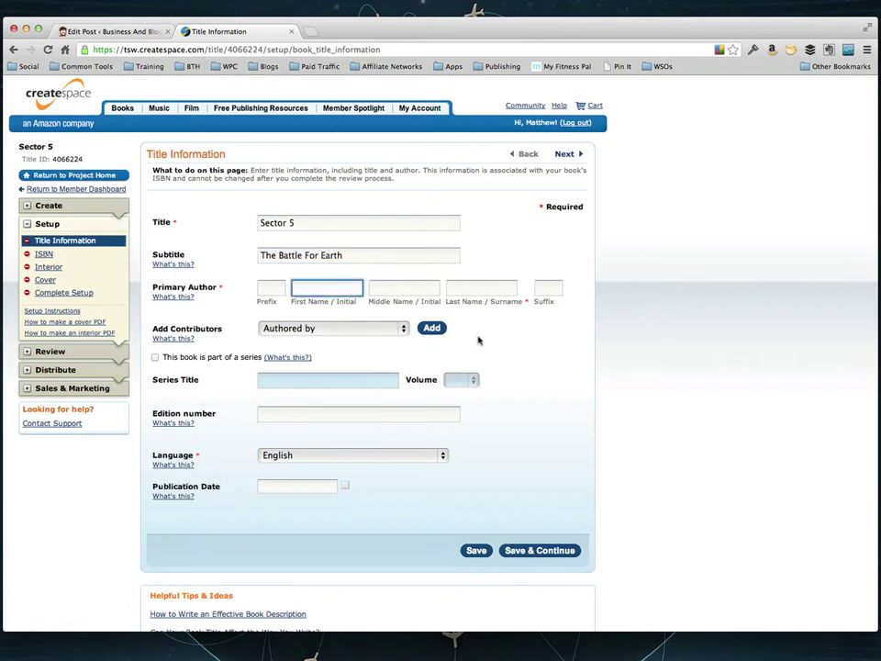
type("R.J.")
key("Tab")
key("Tab")
type("Wg")
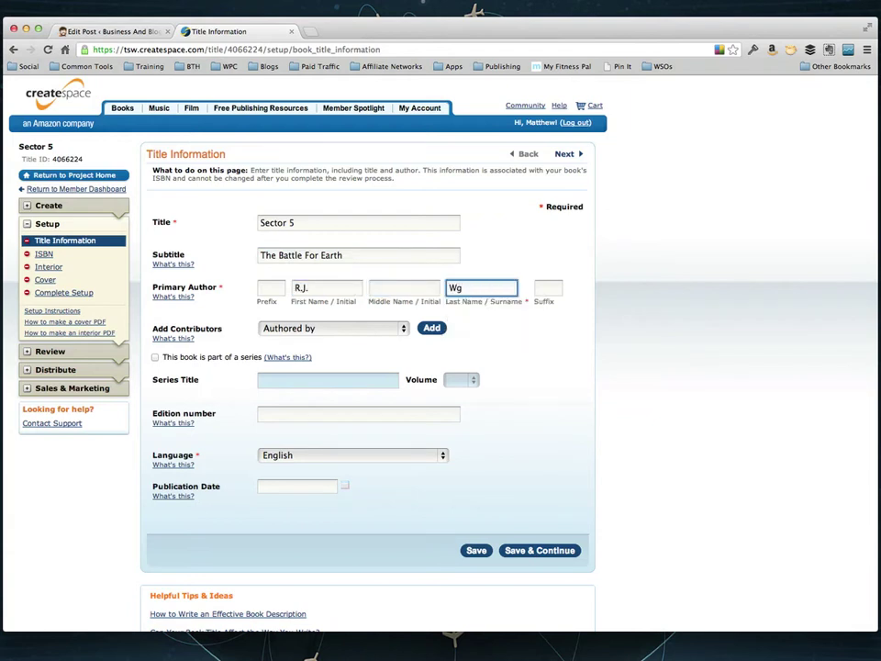
key("BackSpace")
type("hite")
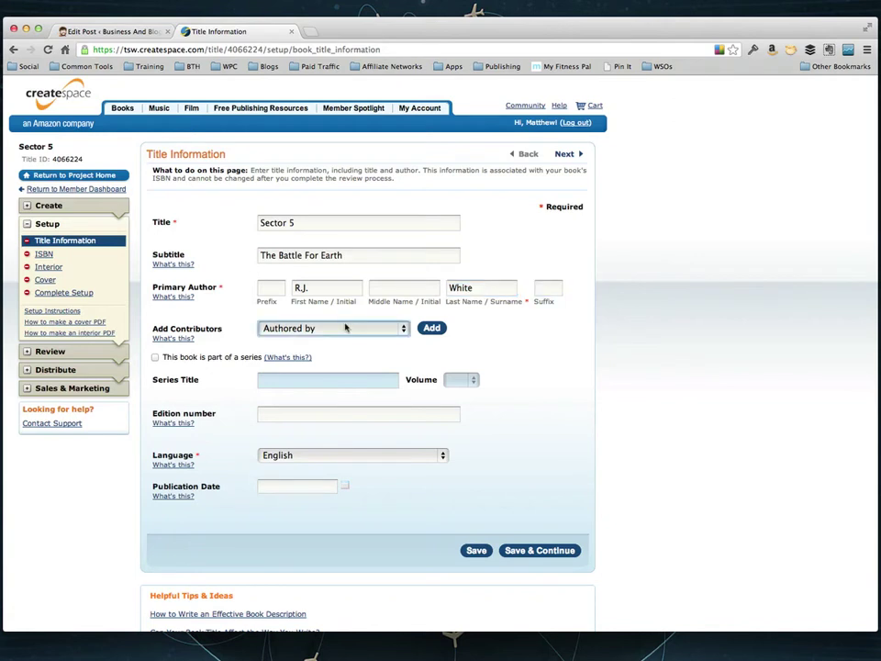
key("Tab")
key("Tab")
Set the edition number to 1 and the publication date to November 19, 2012, and save the title information
left_click(287, 415)
type("1")
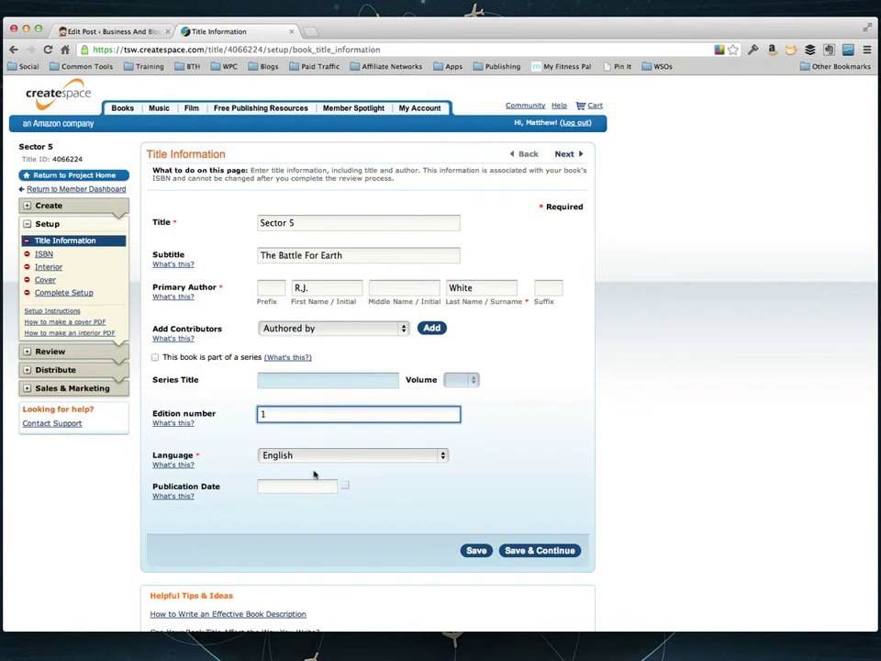
left_click(298, 485)
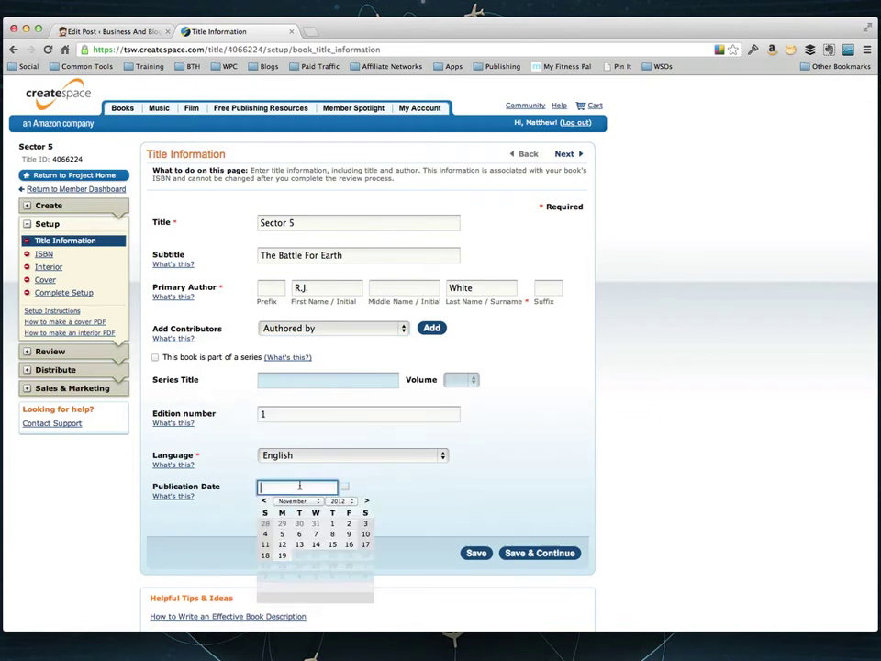
left_click(281, 555)
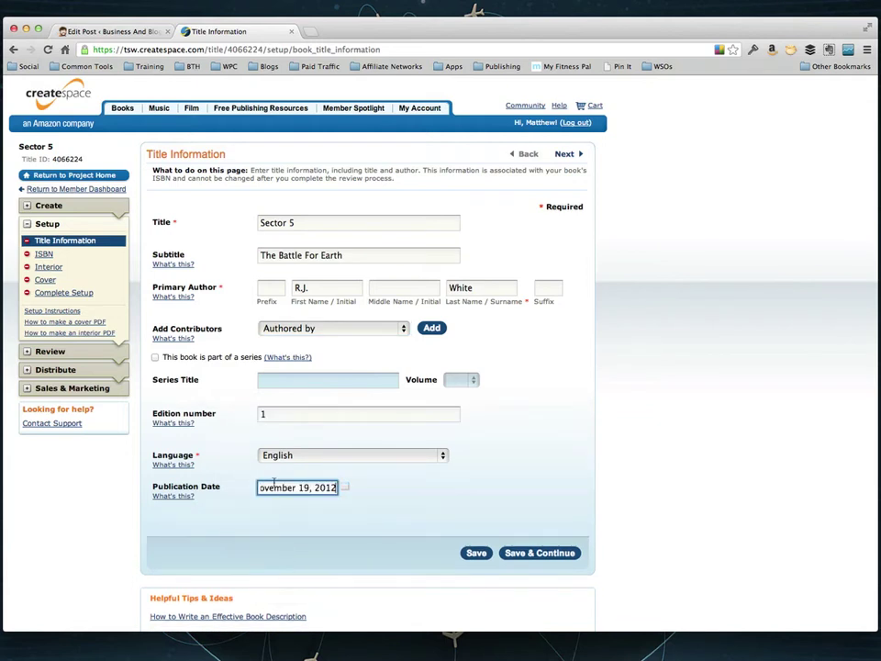
left_click(556, 554)
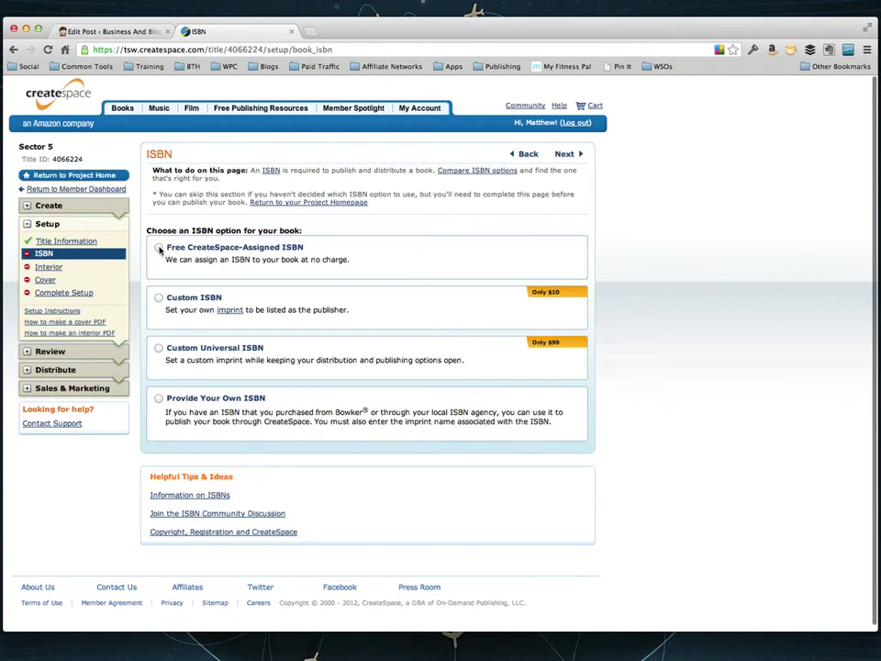
Skip to the Interior setup and choose a 6" x 9" trim size with cream paper
left_click(159, 248)
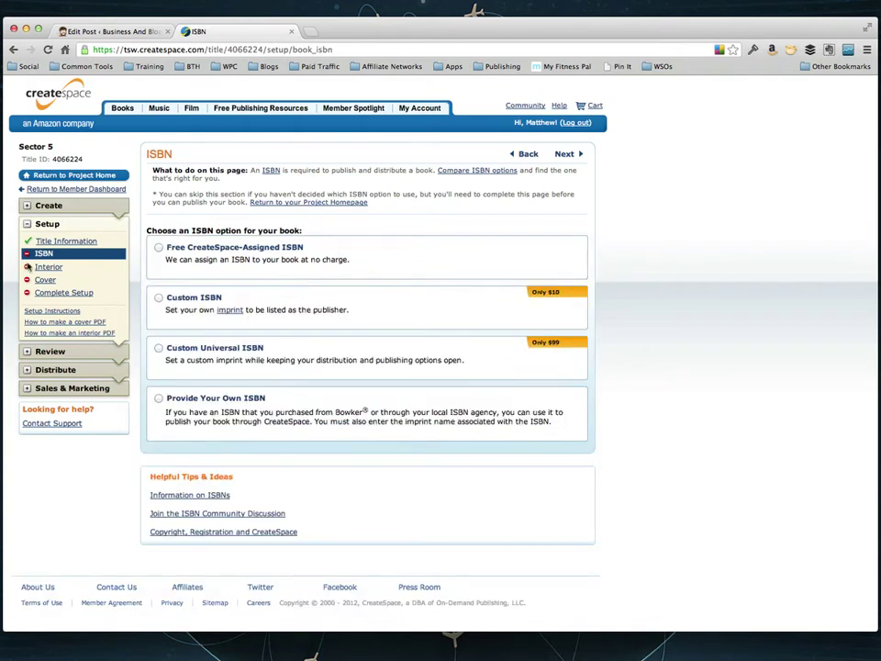
left_click(49, 266)
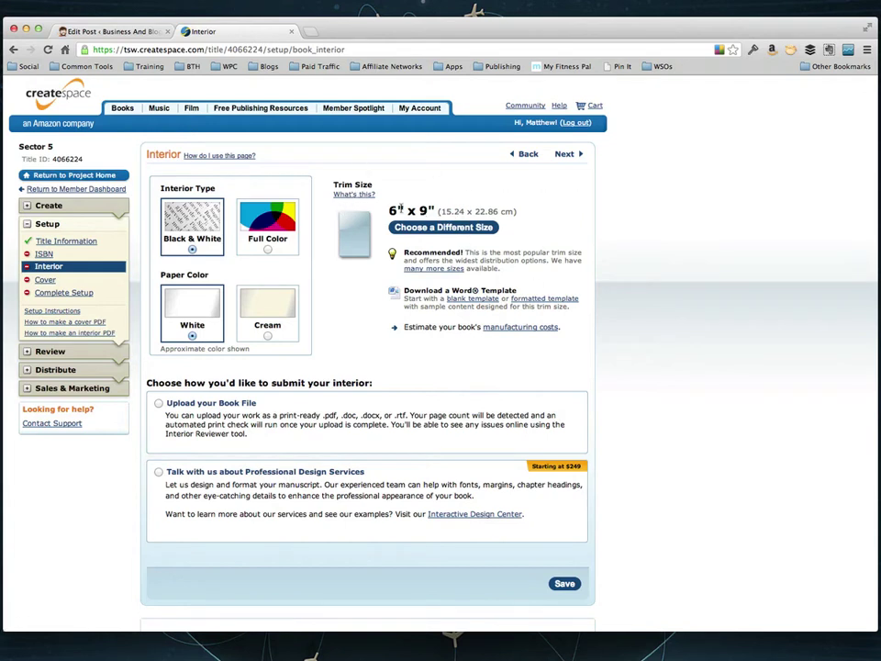
left_click(444, 229)
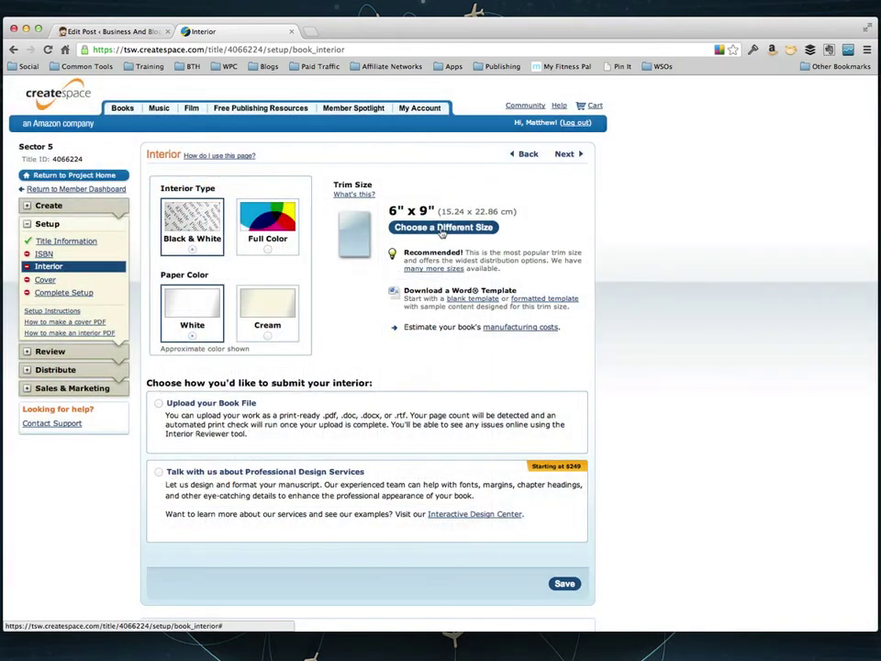
left_click(441, 229)
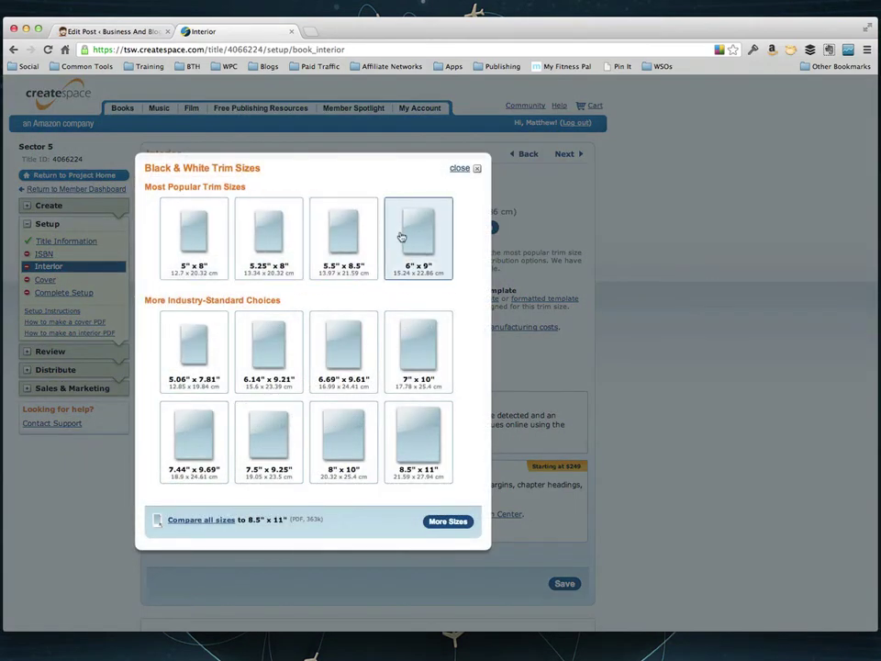
left_click(445, 246)
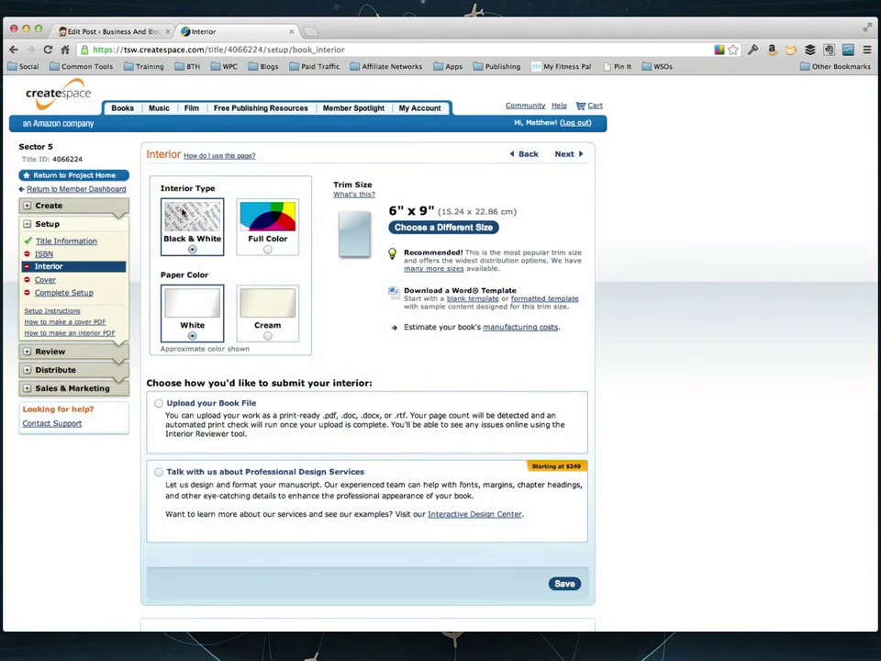
left_click(267, 337)
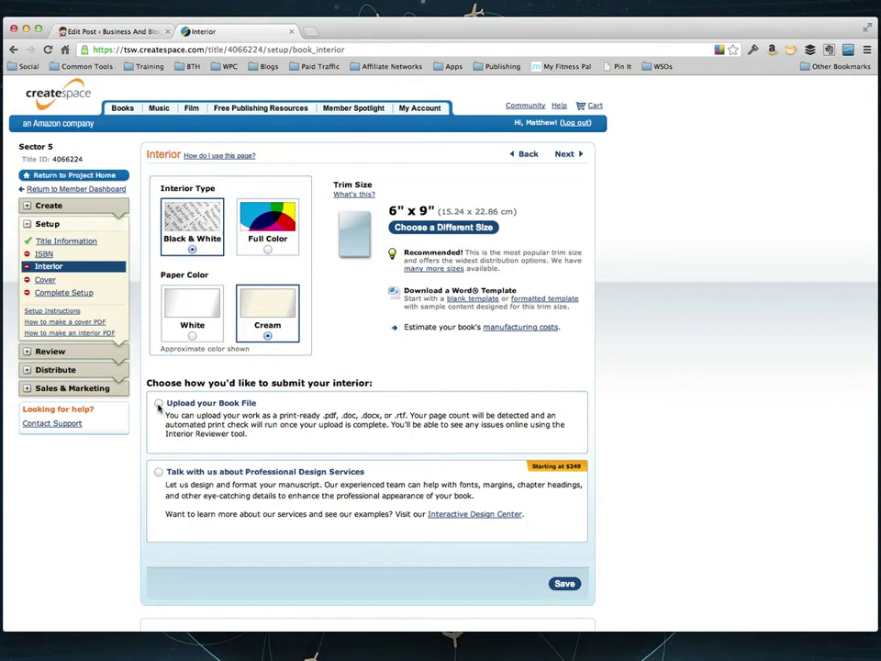
Upload "Sector Five – Print.doc" from the Desktop as the book's interior file and save the interior settings
left_click(159, 404)
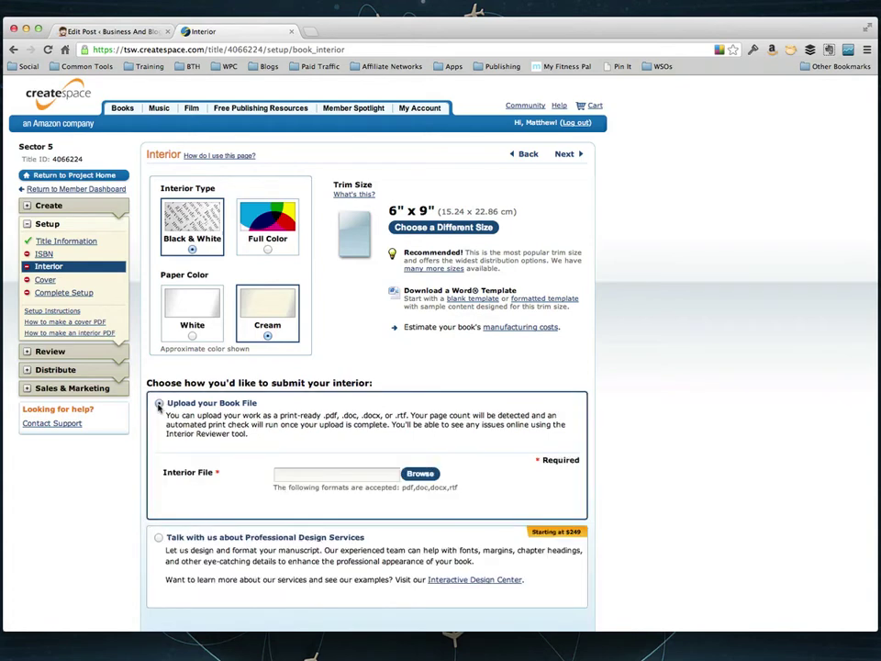
left_click(418, 474)
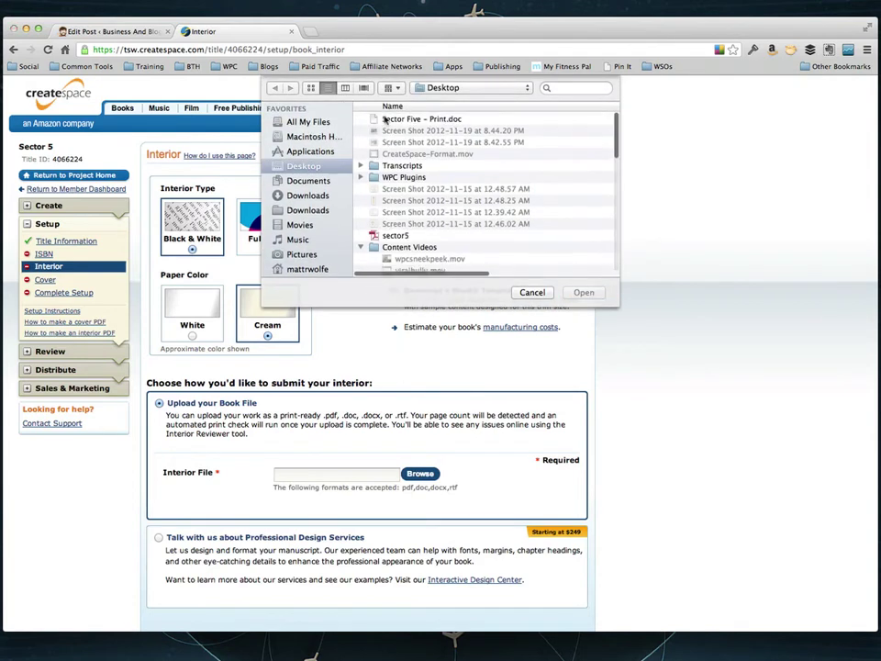
left_click(404, 117)
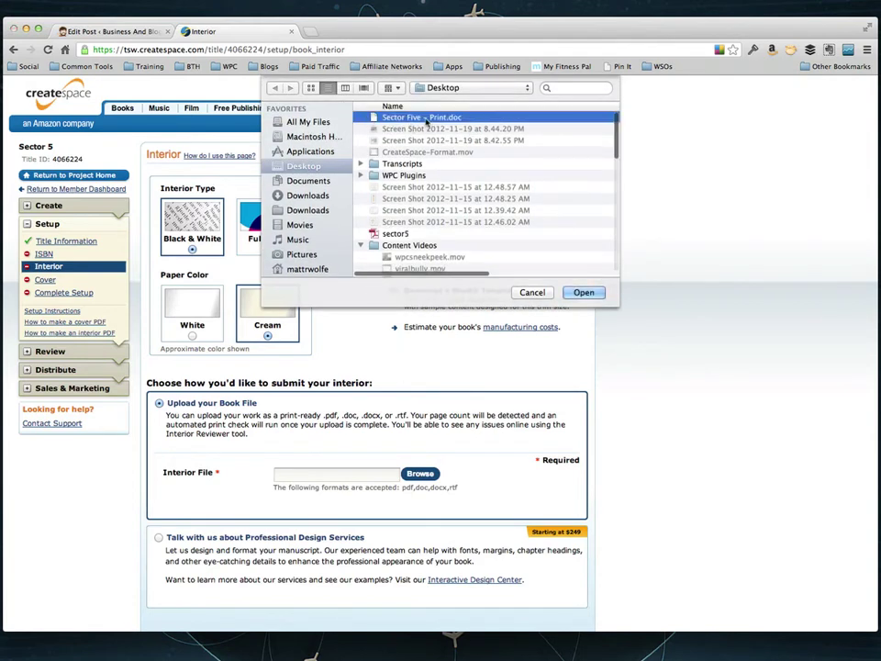
left_click(584, 292)
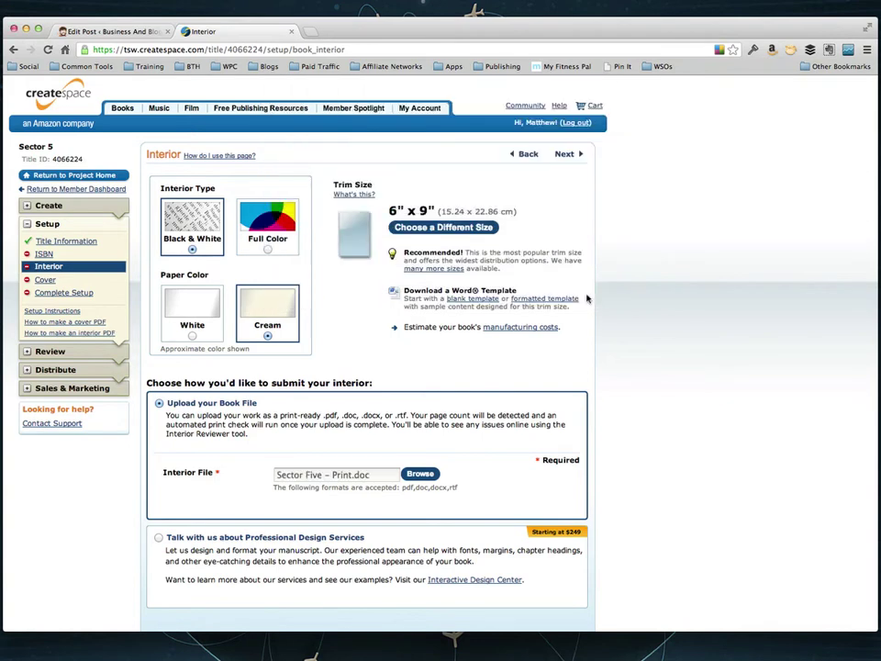
scroll(586, 299, "down", 3)
left_click(569, 497)
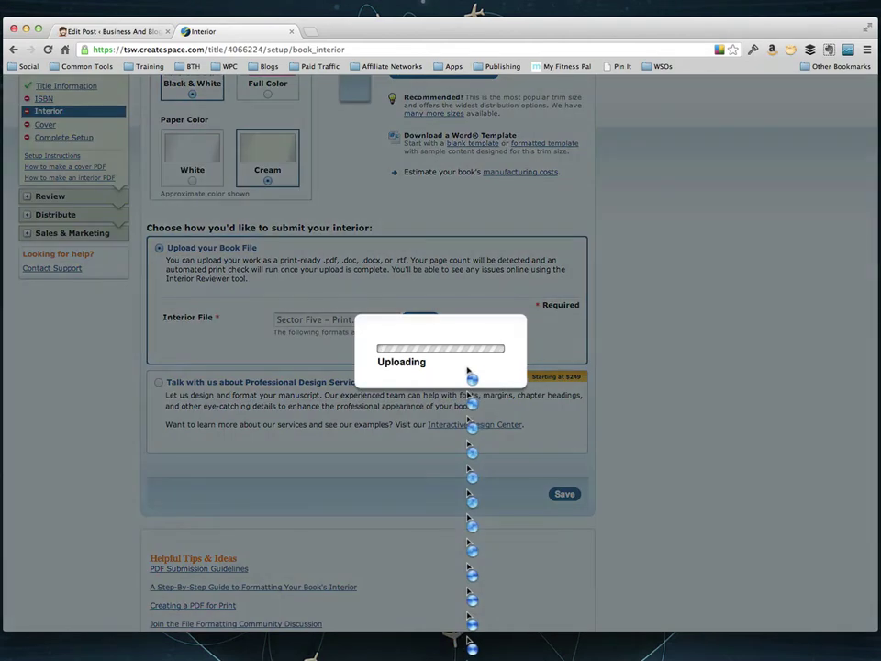
scroll(414, 374, "up", 2)
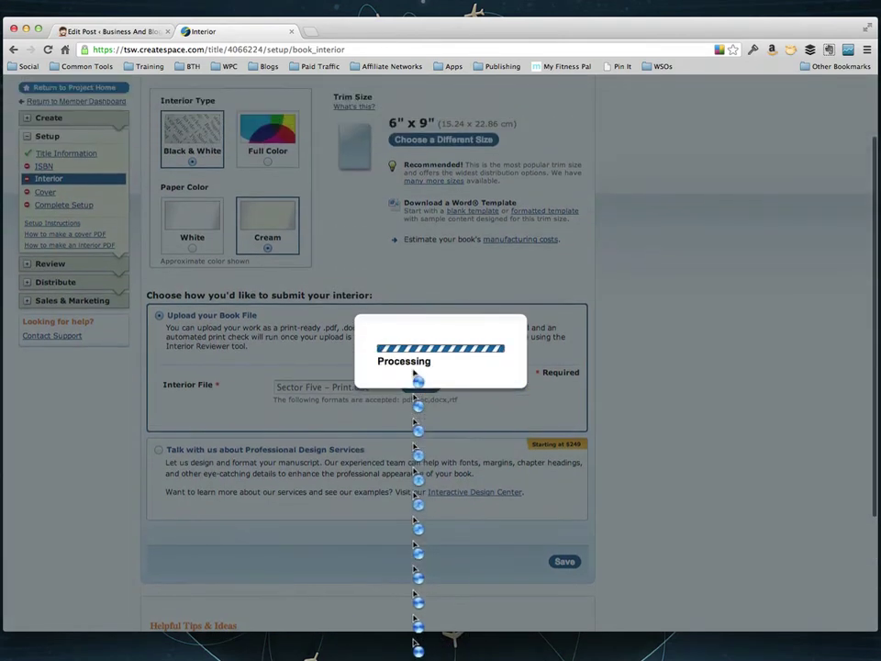
scroll(415, 374, "up", 1)
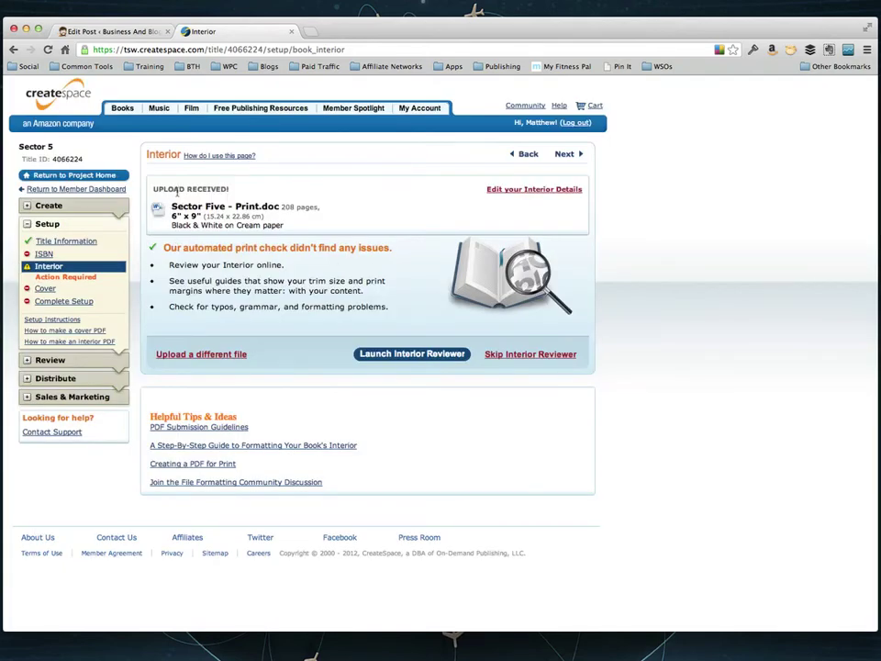
Launch the Interior Reviewer and page through the book from the title page to pages 14-15 to check its layout
left_click(401, 357)
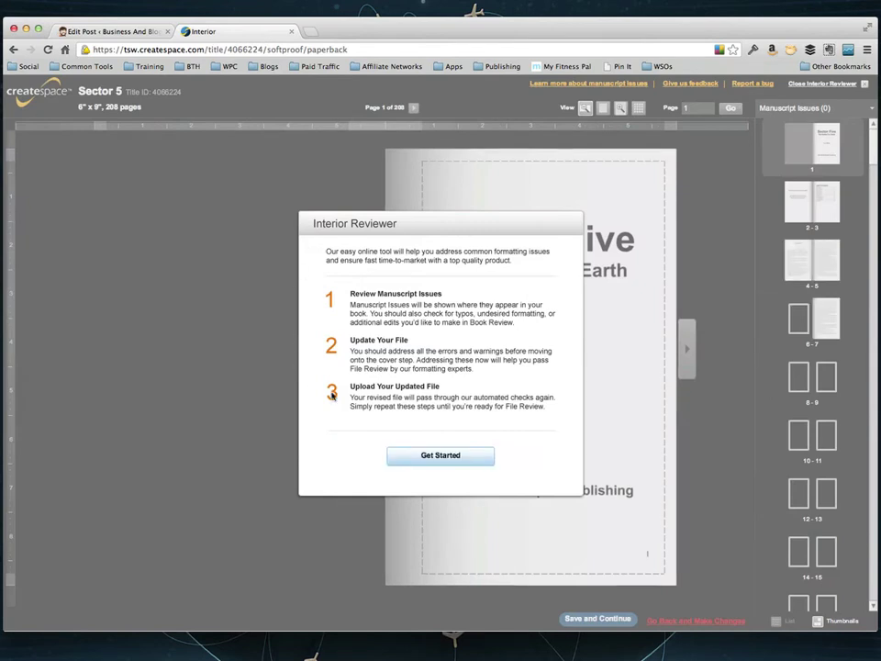
left_click(420, 456)
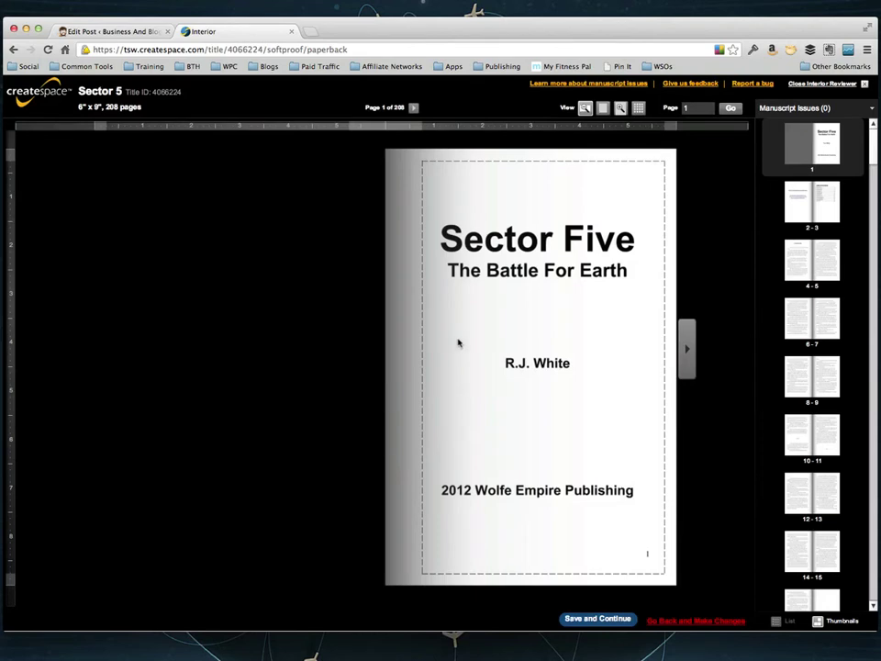
left_click(690, 352)
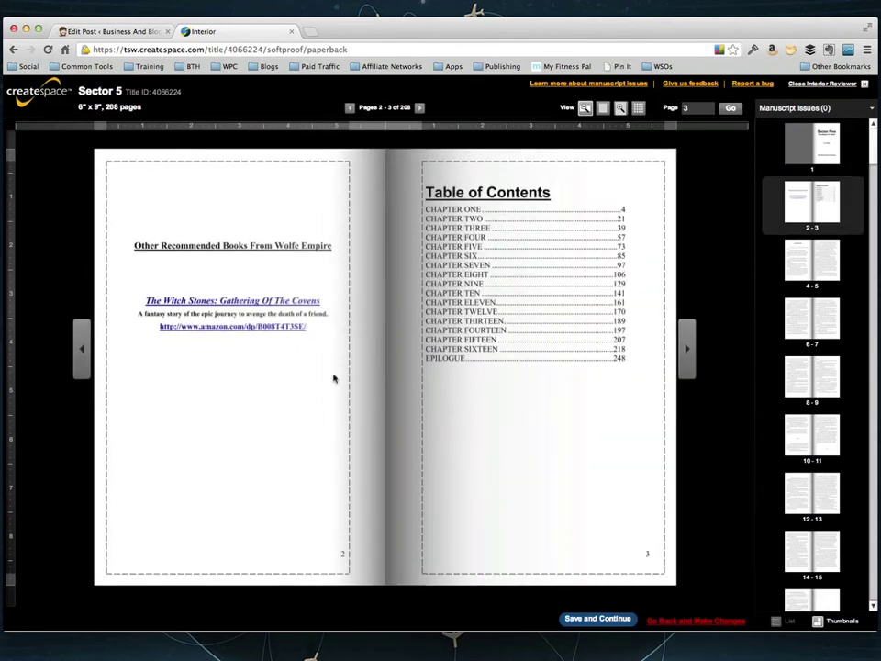
left_click(685, 349)
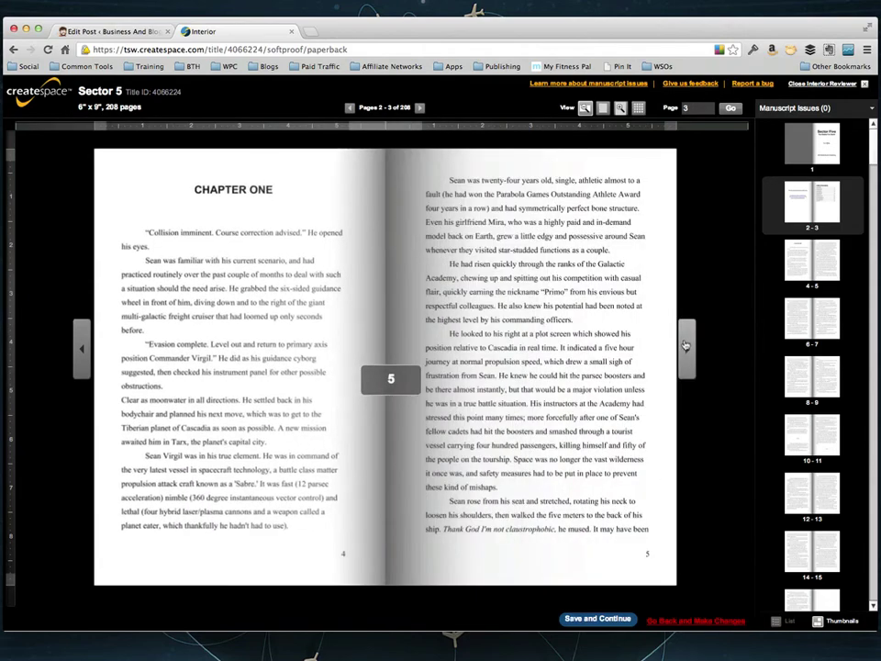
left_click(685, 346)
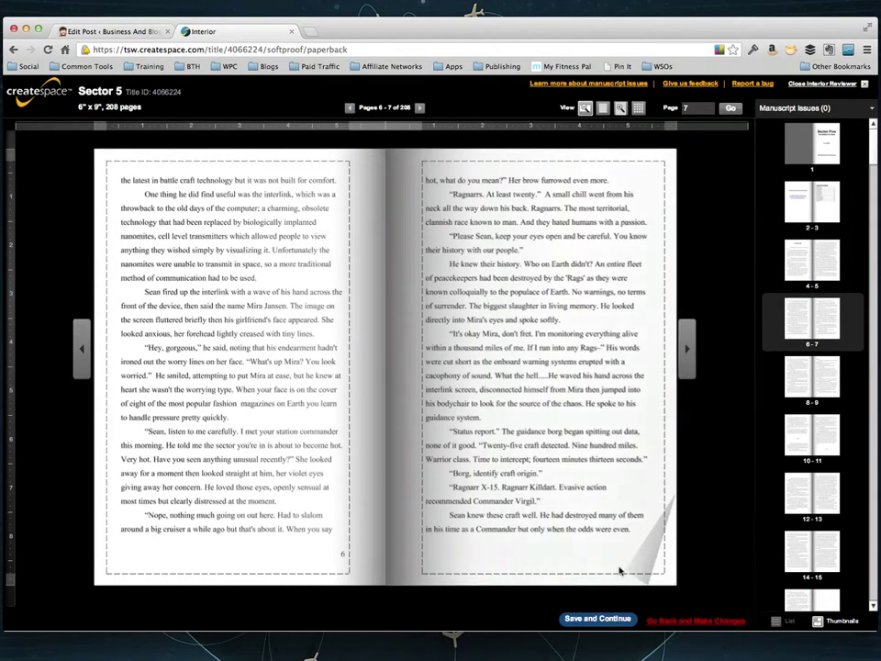
left_click(627, 571)
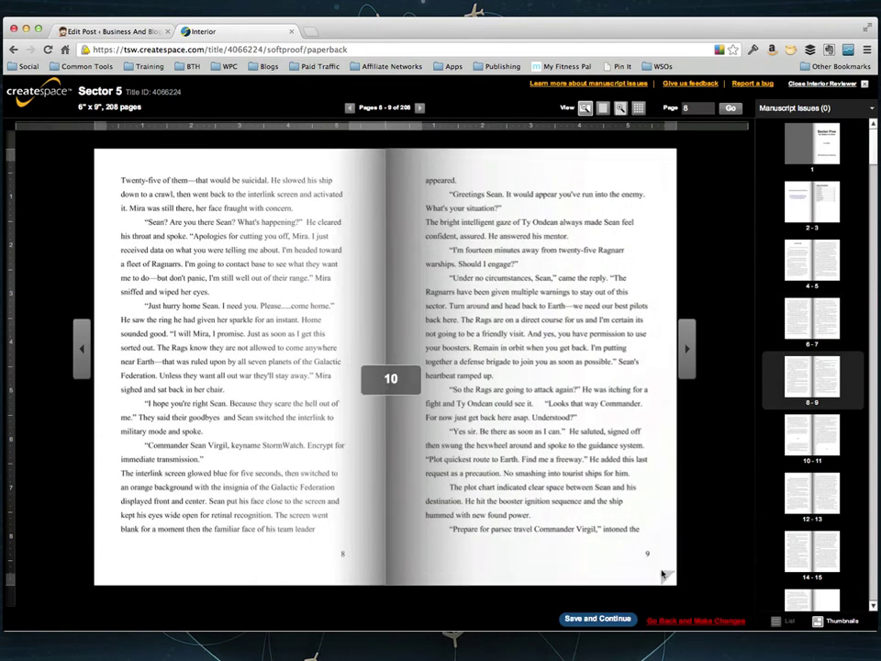
left_click(663, 575)
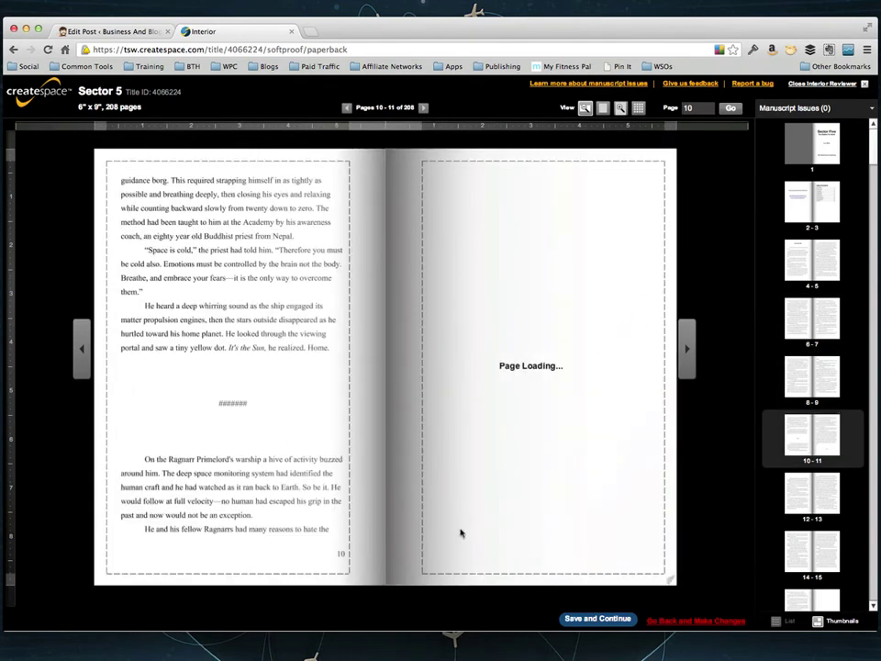
left_click(687, 353)
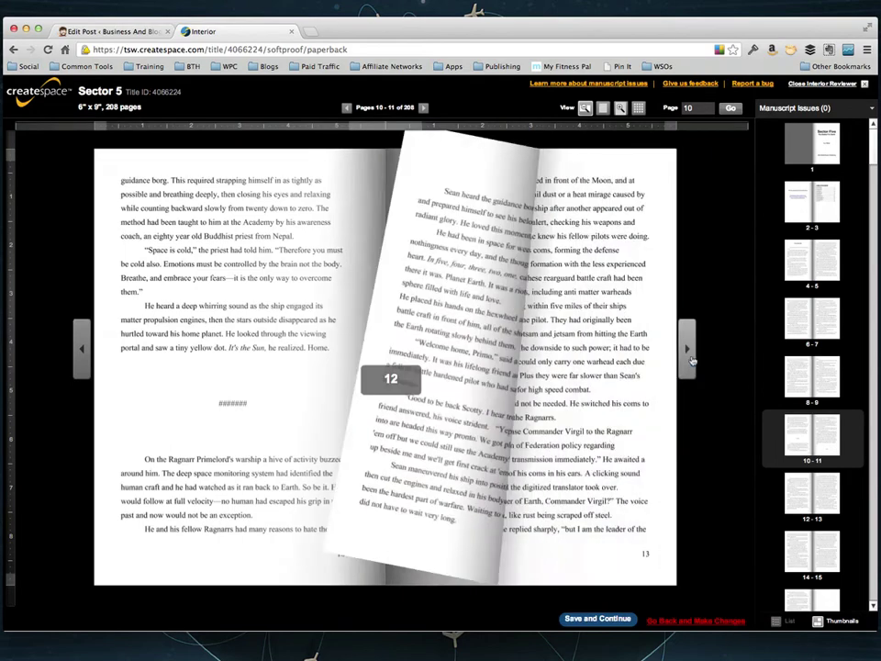
left_click(688, 360)
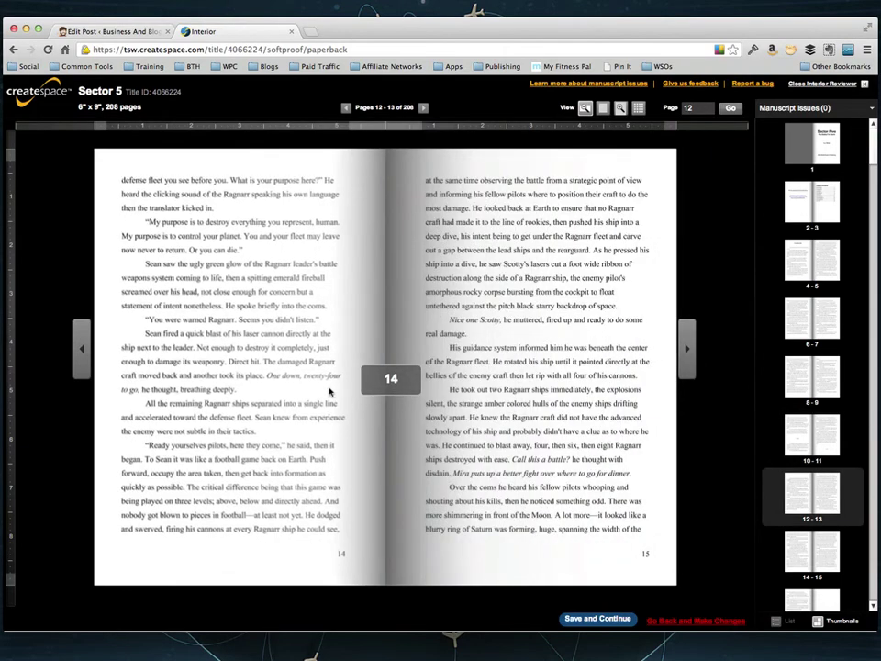
Save the interior review, go to the Cover setup and close the sector5.pdf cover preview
left_click(608, 621)
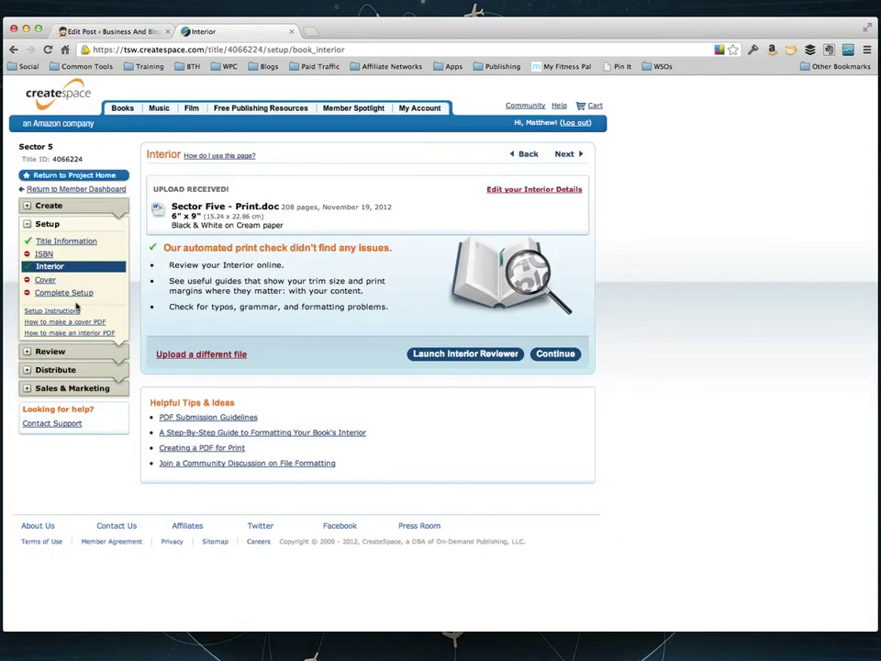
left_click(48, 282)
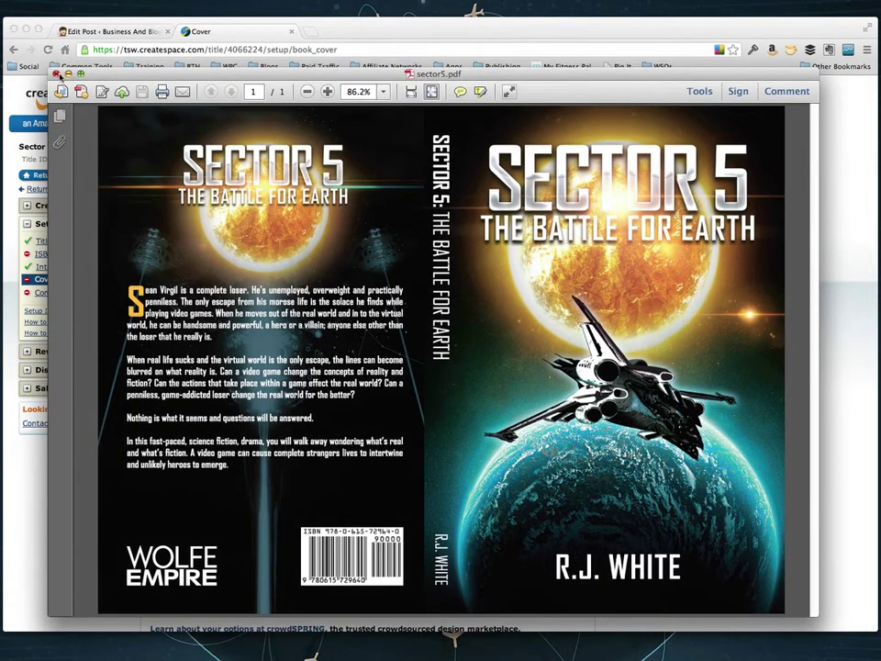
left_click(56, 74)
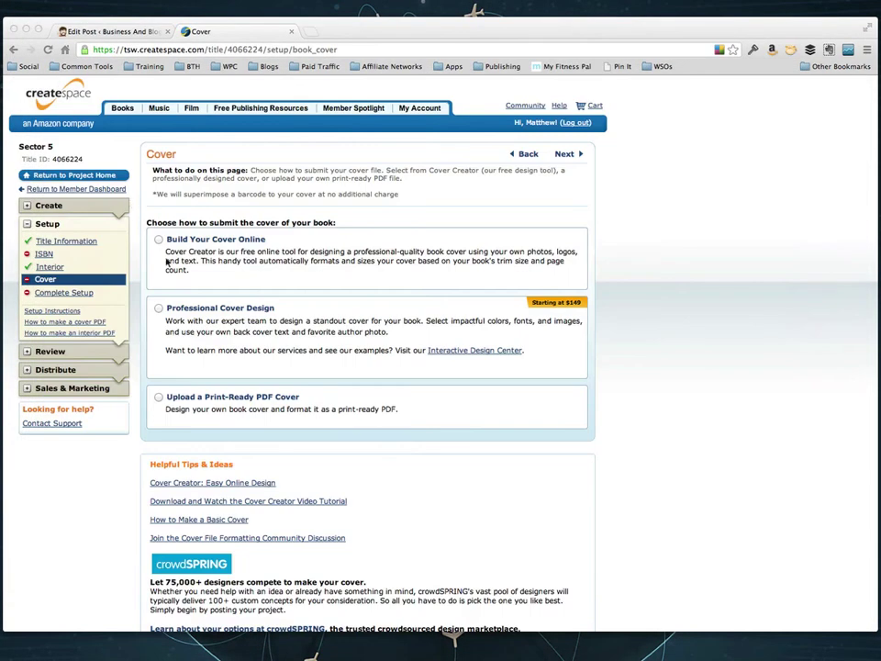
Choose a print-ready PDF cover, upload sector5.pdf from the Desktop and save the cover settings
left_click(159, 398)
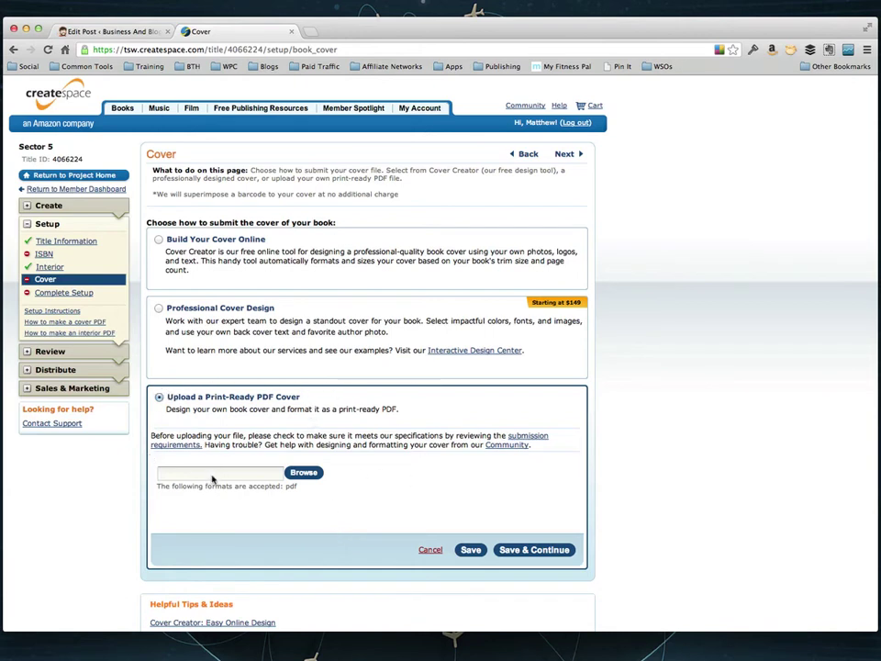
left_click(302, 473)
left_click(302, 168)
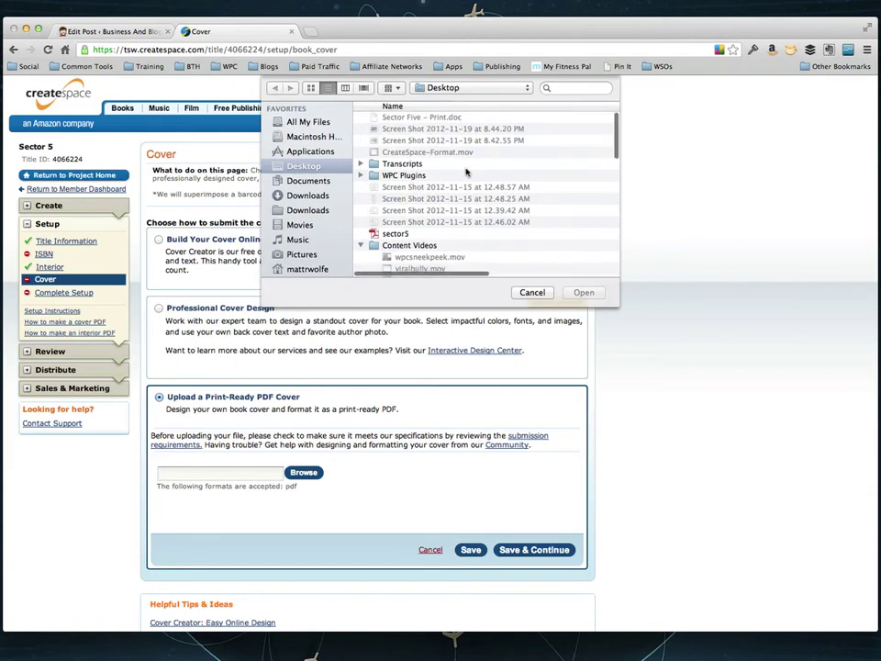
left_click(404, 234)
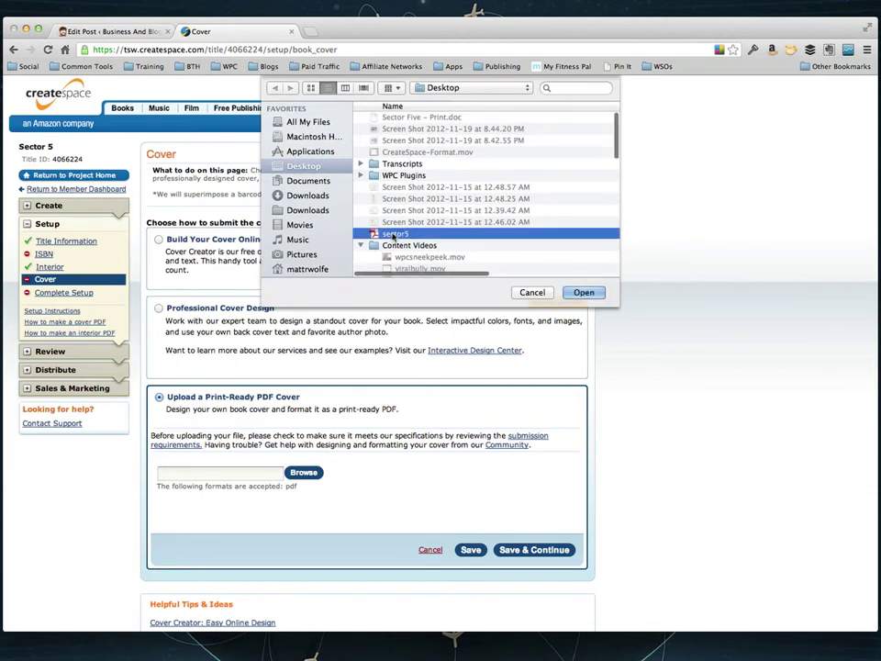
left_click(582, 293)
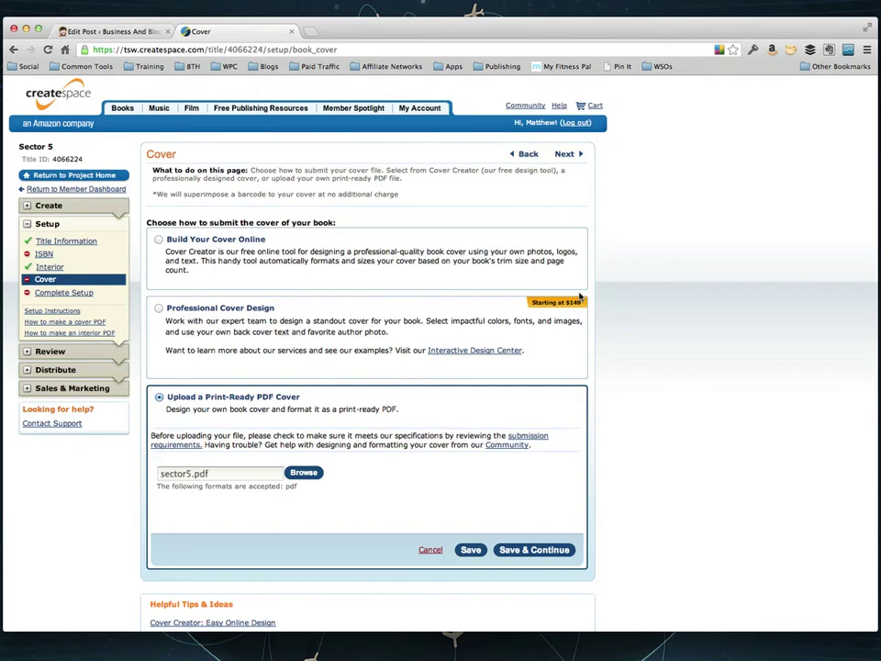
left_click(529, 550)
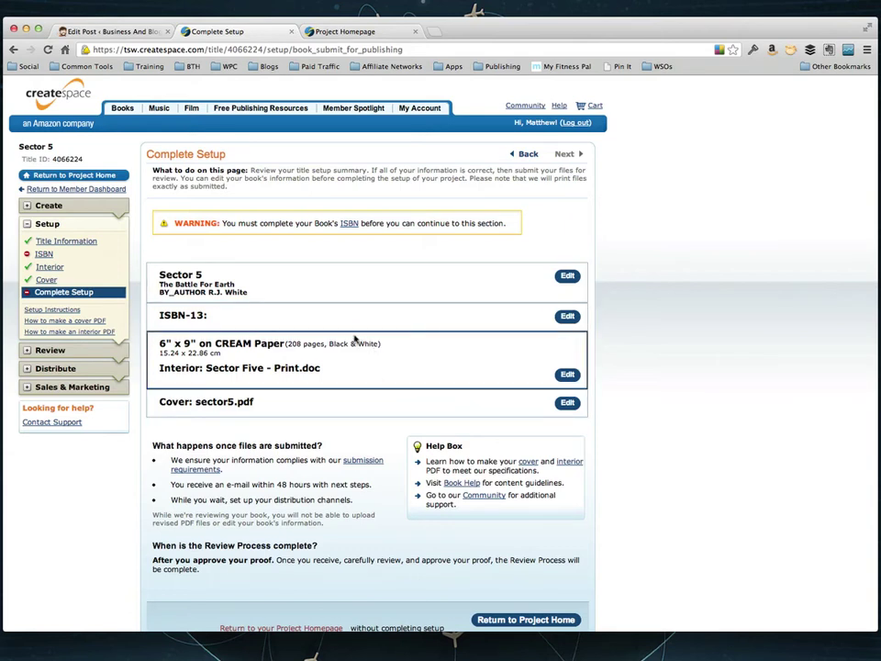
Check the stages of the book's Review phase and open the distribution Channels page
left_click(28, 351)
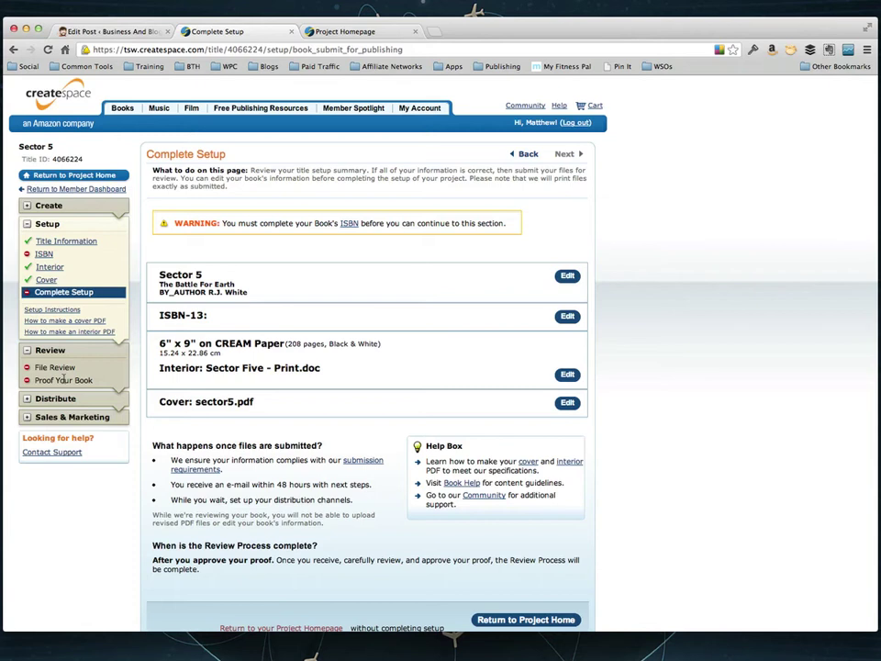
left_click(26, 350)
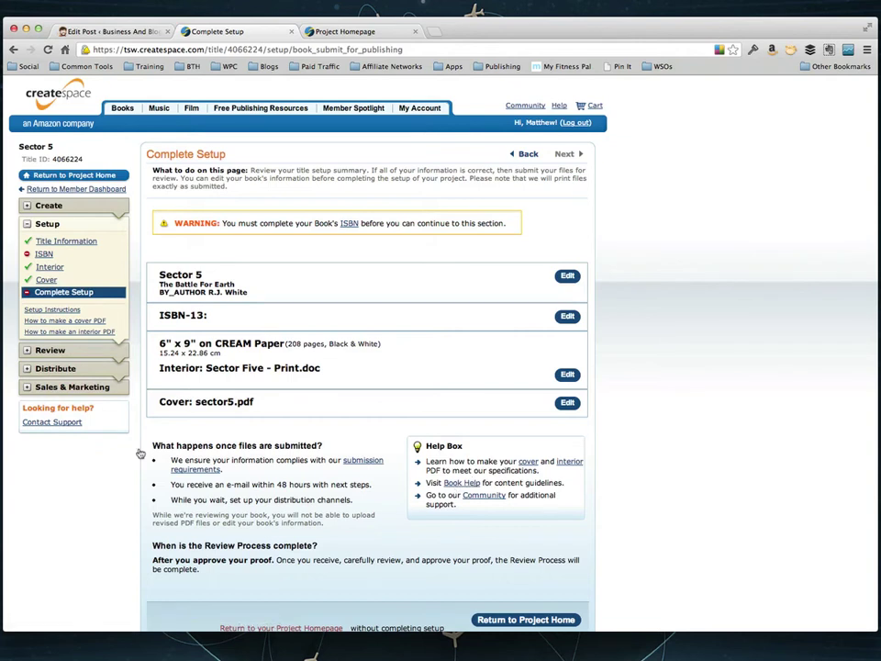
left_click(26, 369)
left_click(41, 387)
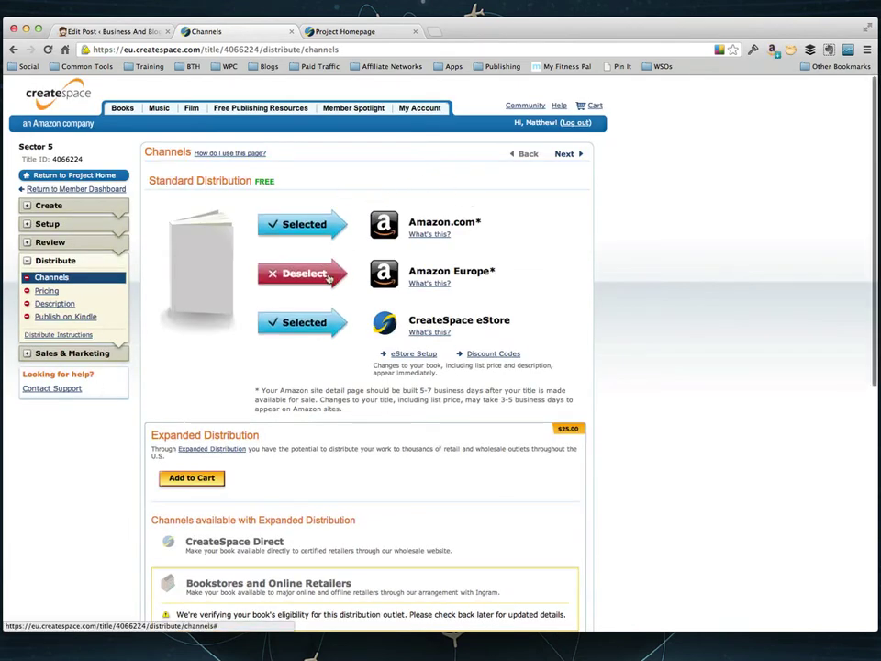
Review the Standard and Expanded Distribution options and save the channel selection with Amazon.com, Amazon Europe and CreateSpace eStore
scroll(401, 312, "down", 3)
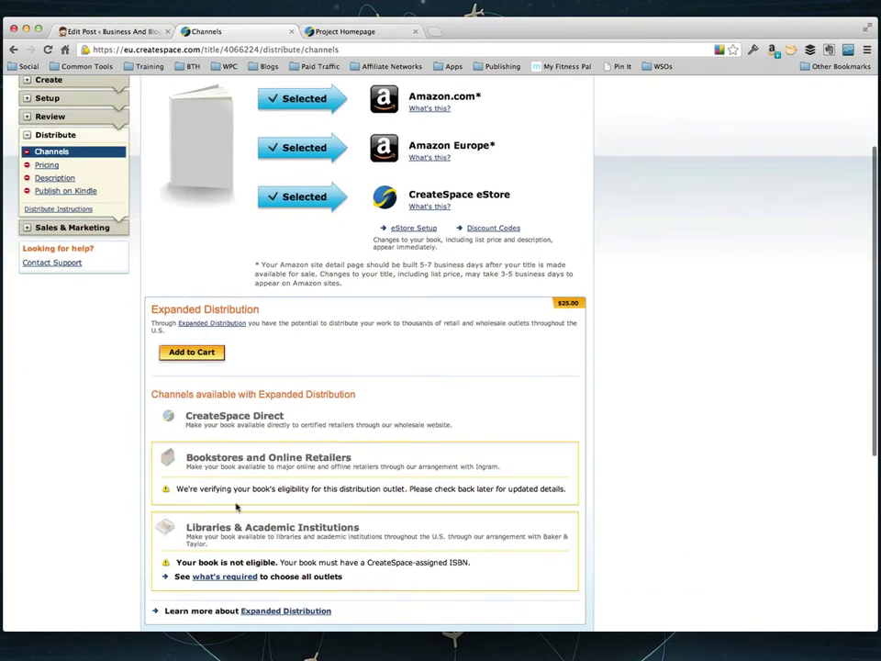
scroll(233, 400, "down", 1)
scroll(232, 400, "up", 5)
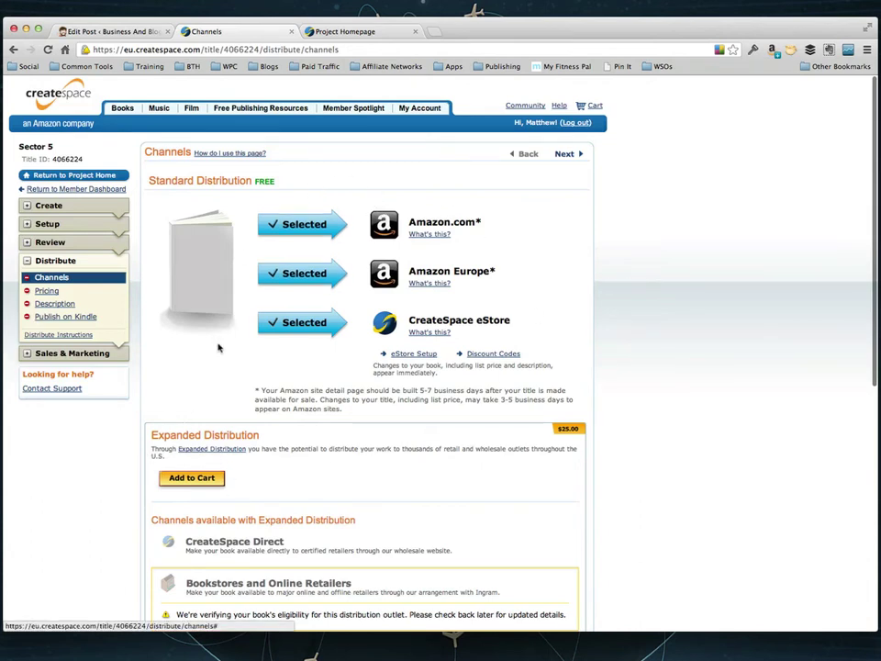
scroll(397, 260, "down", 5)
scroll(398, 260, "up", 1)
scroll(399, 258, "down", 4)
left_click(535, 349)
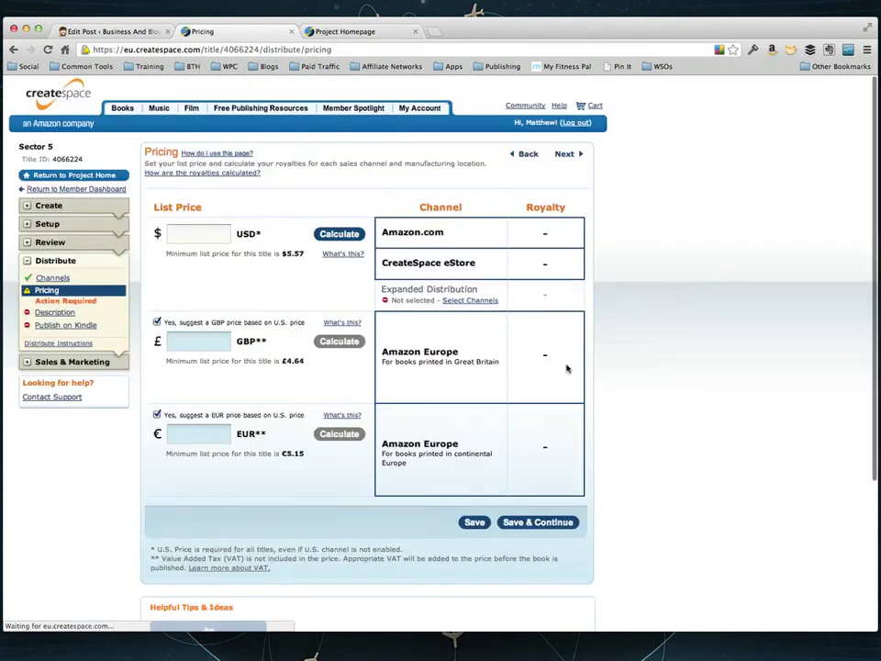
Set the US list price to $9.99, calculate the royalties and save the pricing
left_click(193, 238)
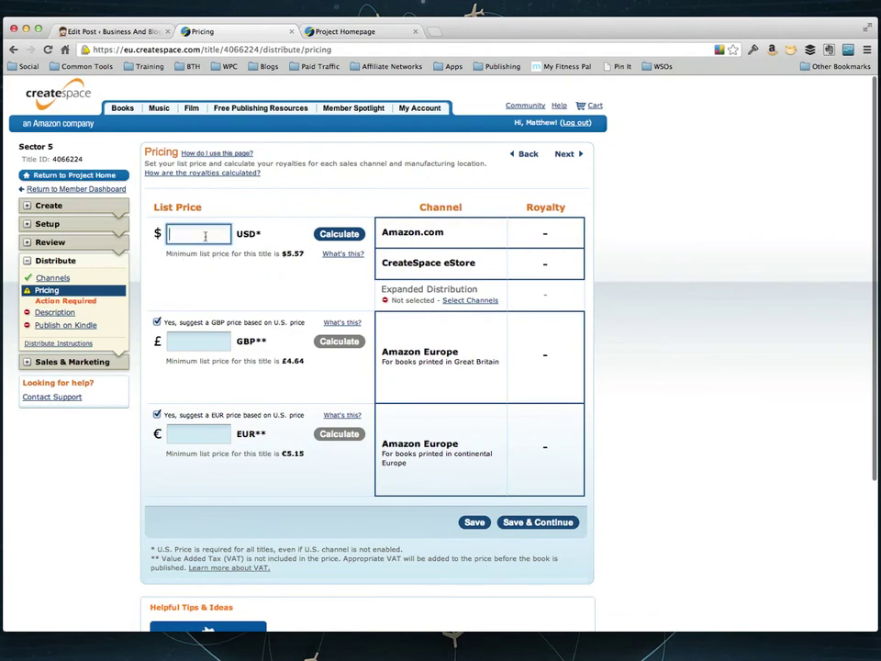
type("9.99")
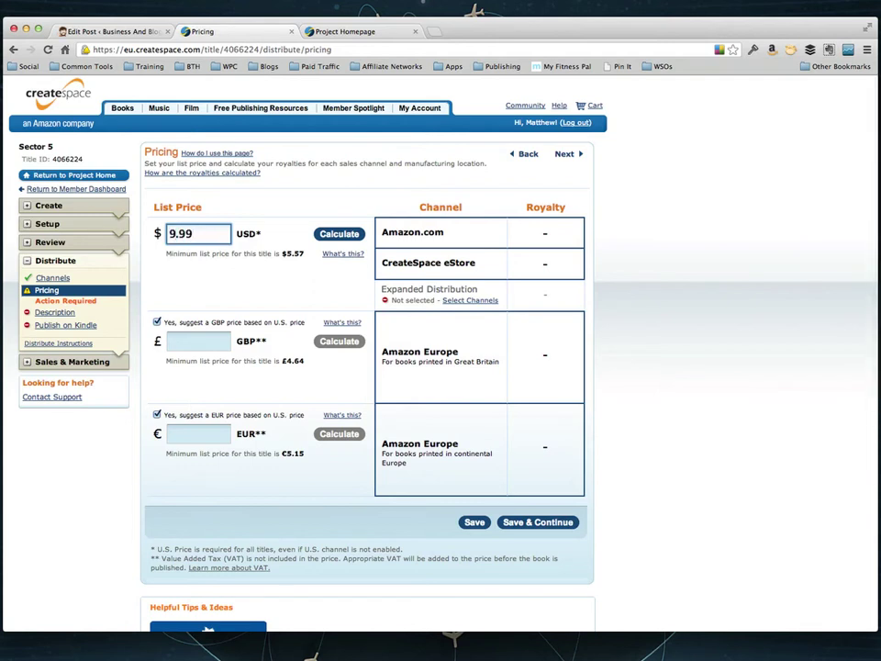
left_click(339, 234)
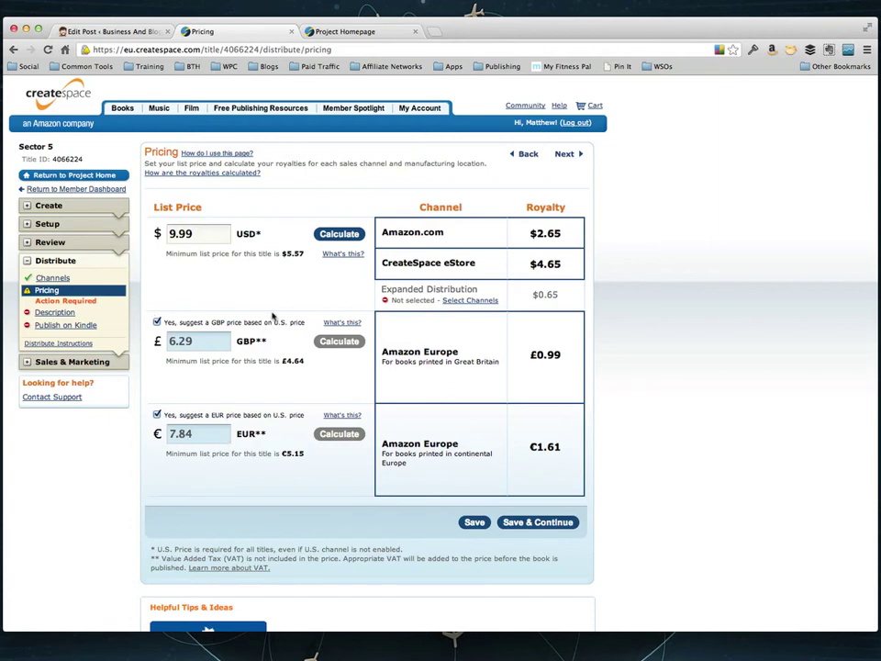
left_click(555, 530)
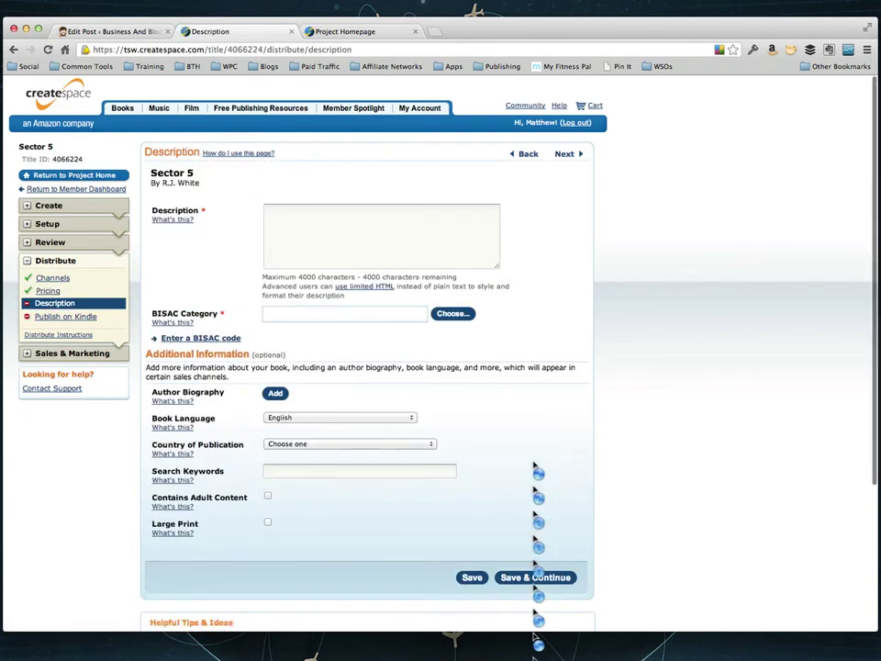
Set the book's BISAC category to Fiction / Science Fiction / Adventure
left_click(372, 244)
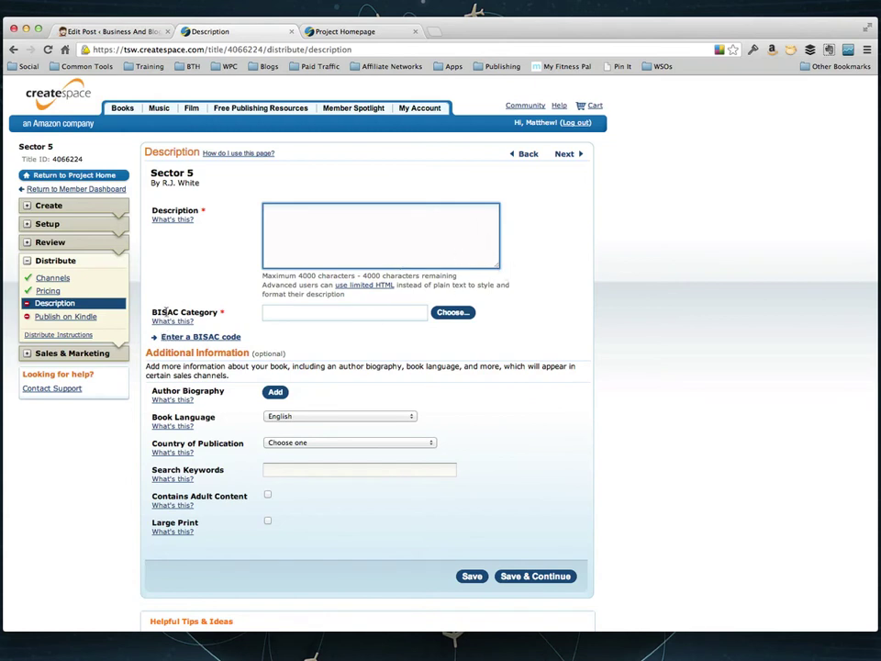
left_click(451, 317)
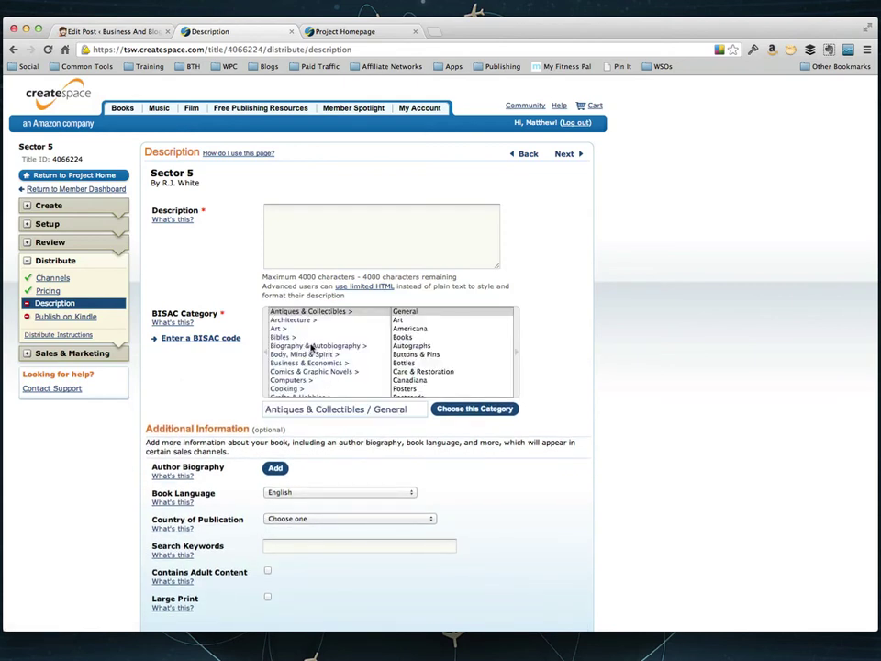
scroll(317, 347, "down", 1)
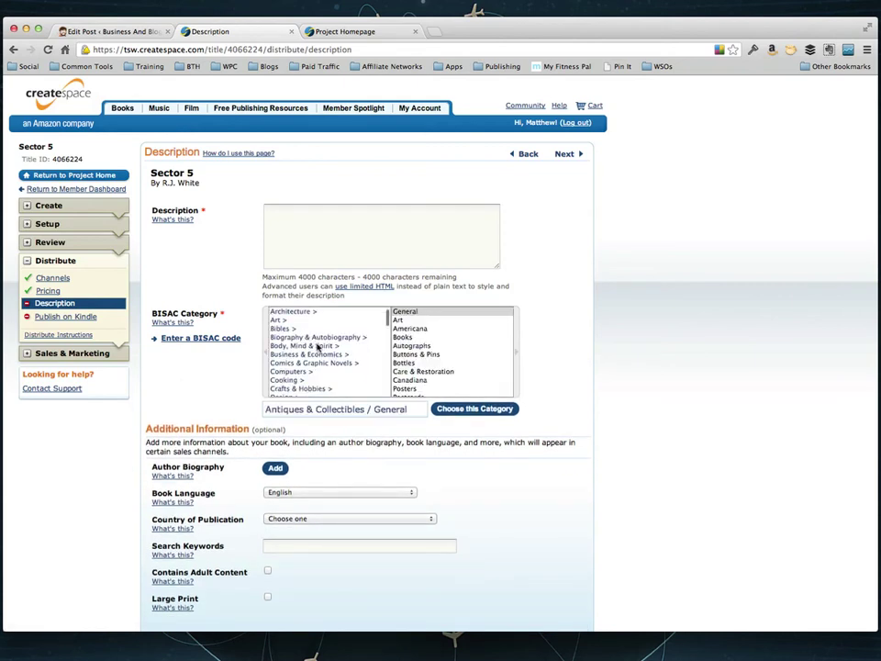
scroll(318, 347, "down", 5)
scroll(292, 376, "down", 1)
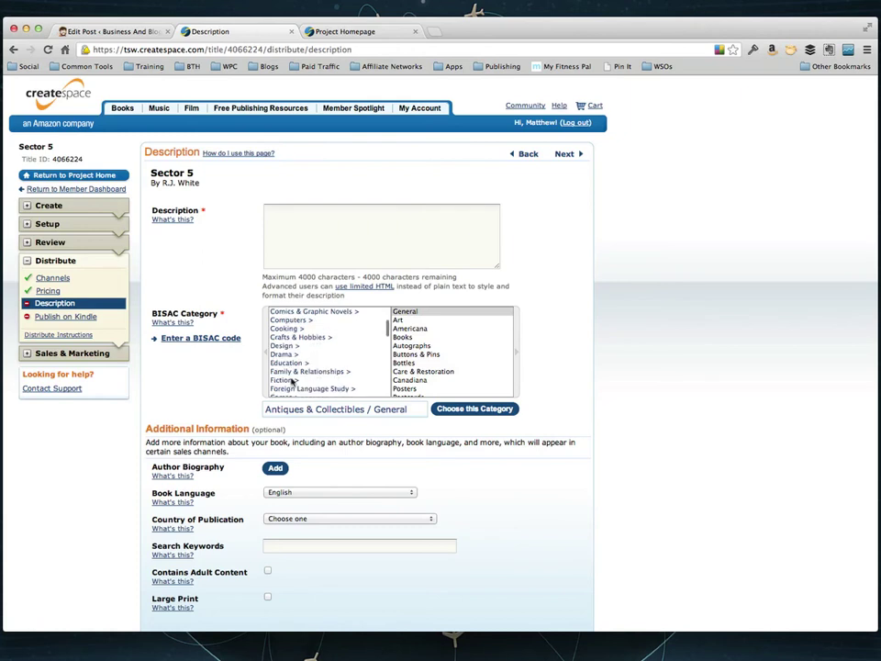
left_click(286, 380)
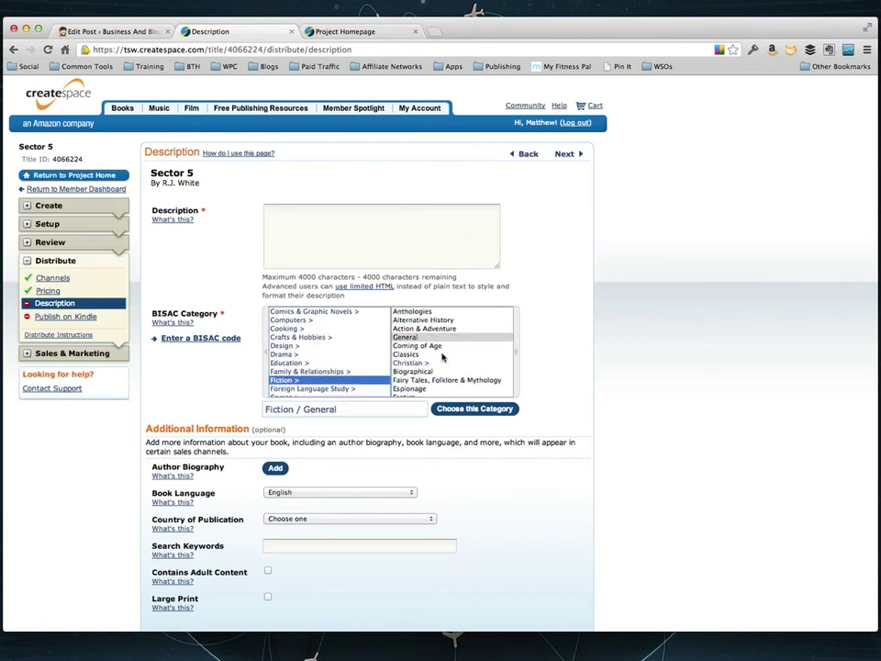
scroll(442, 357, "down", 2)
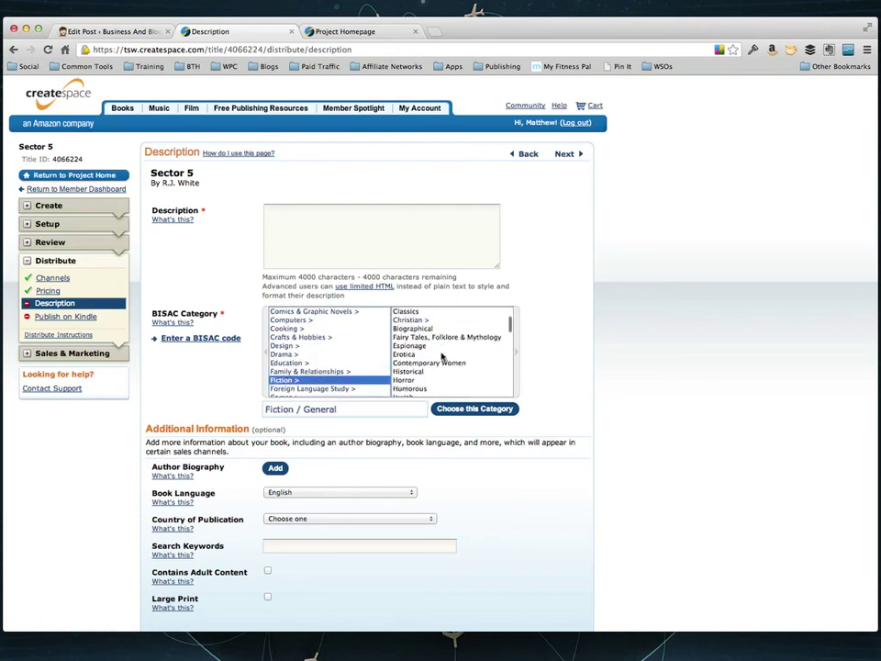
scroll(443, 357, "down", 5)
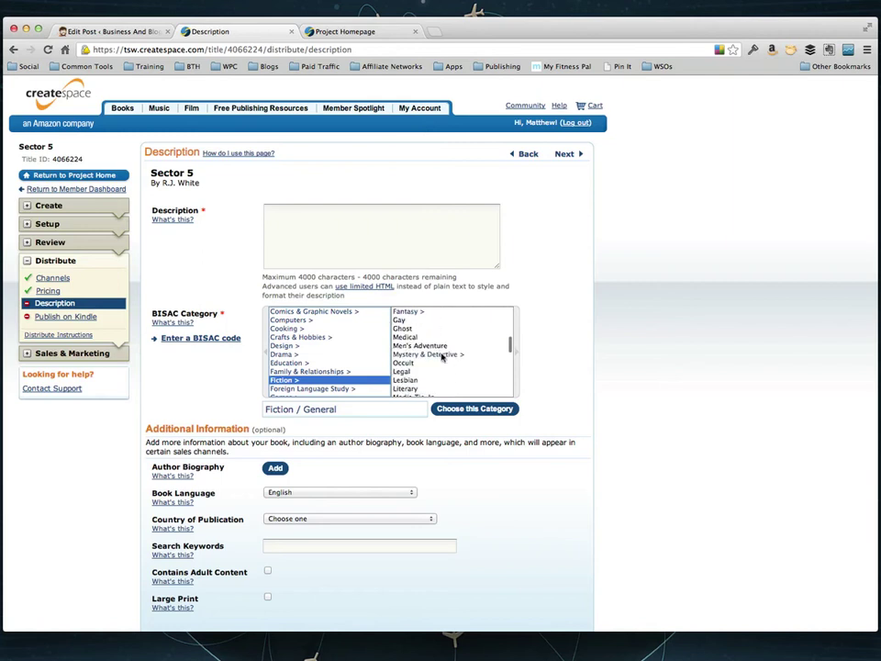
scroll(443, 357, "down", 2)
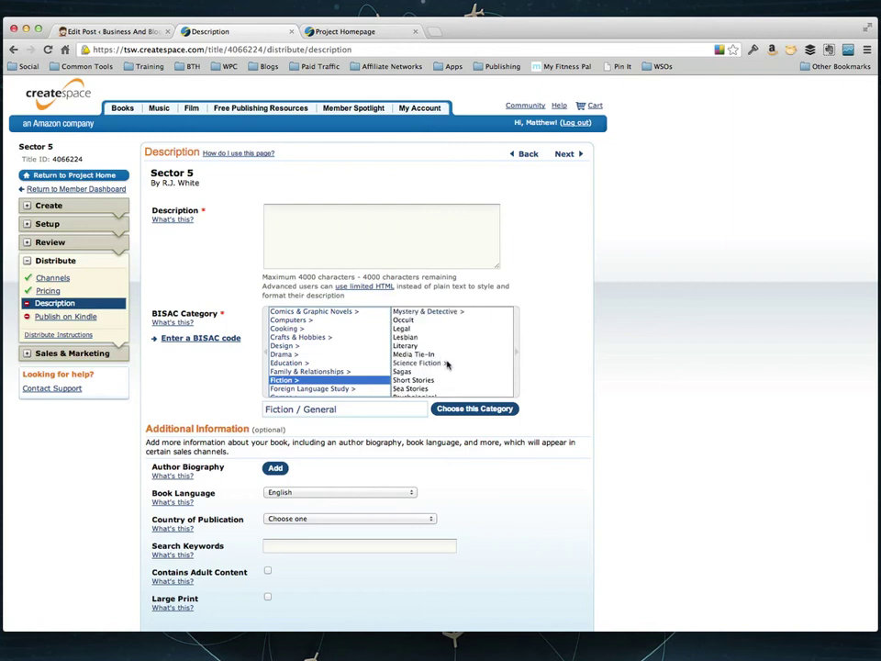
left_click(446, 364)
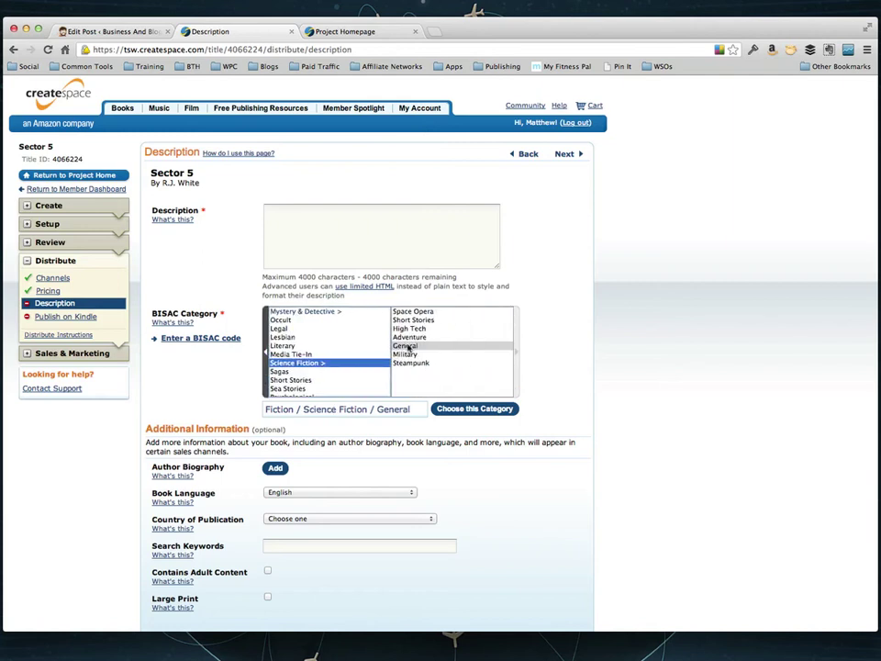
left_click(410, 347)
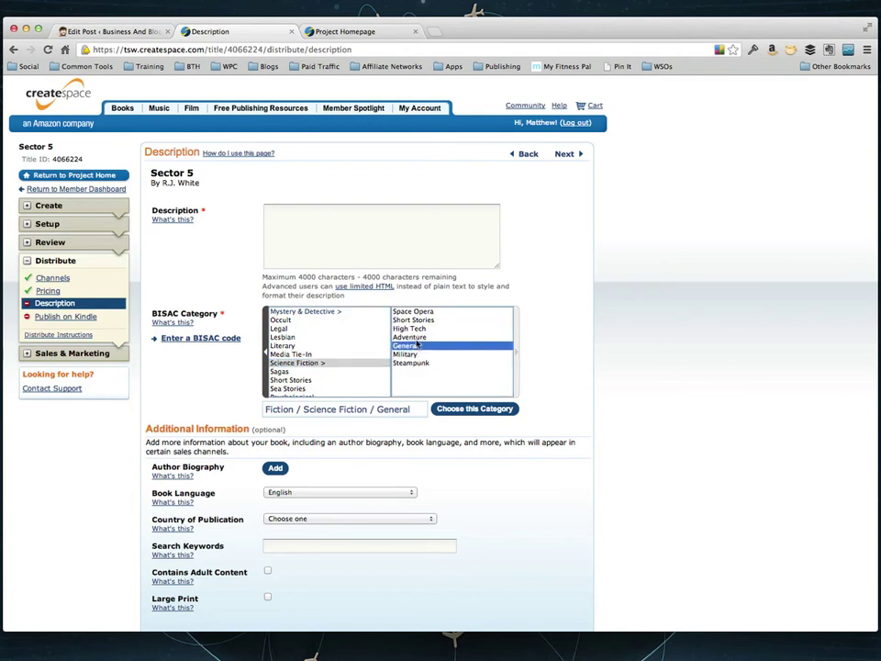
left_click(417, 337)
left_click(503, 409)
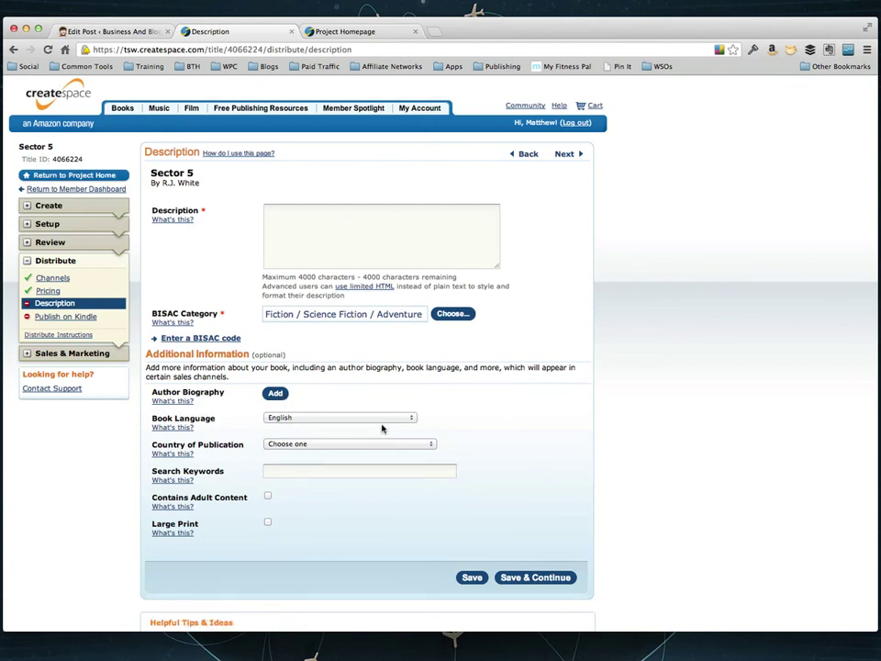
Set the country of publication to United States and the search keywords to "Science Fiction, Virtual Reality, Video Games, Star Wars, Space Battle"
left_click(321, 444)
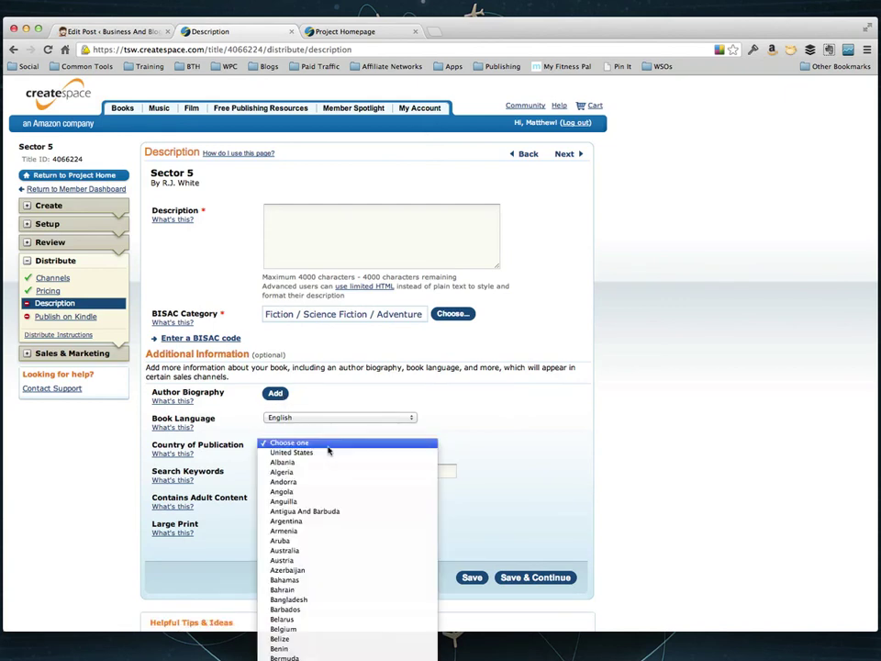
left_click(326, 456)
left_click(312, 472)
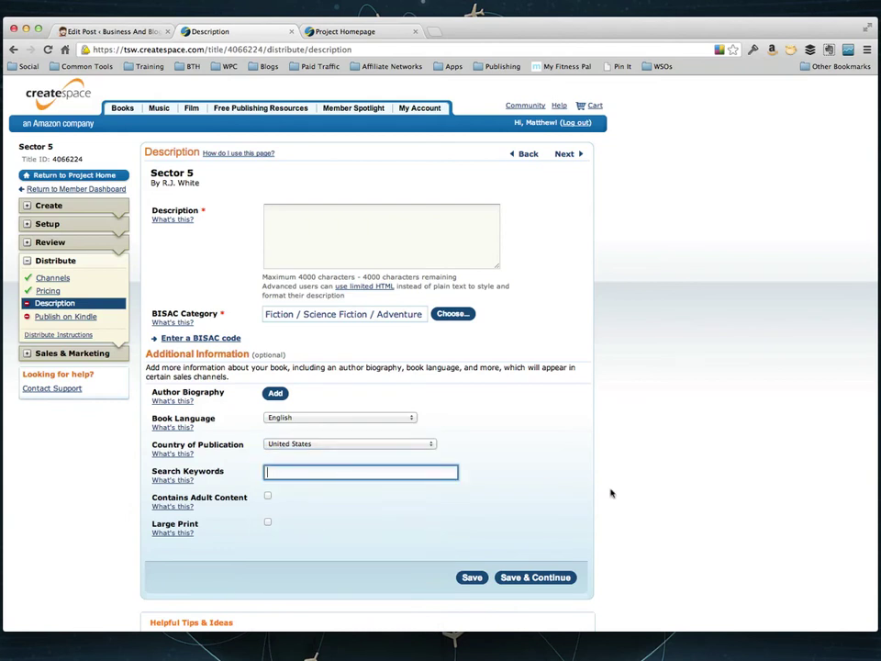
type("Science Fiction, Virtual Realit")
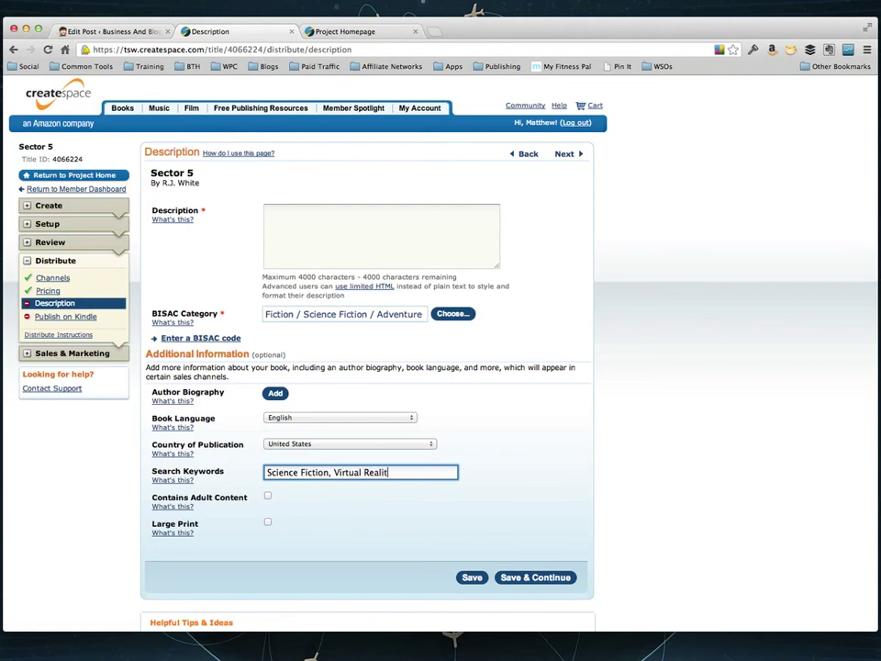
type("y, Video Games, Sta")
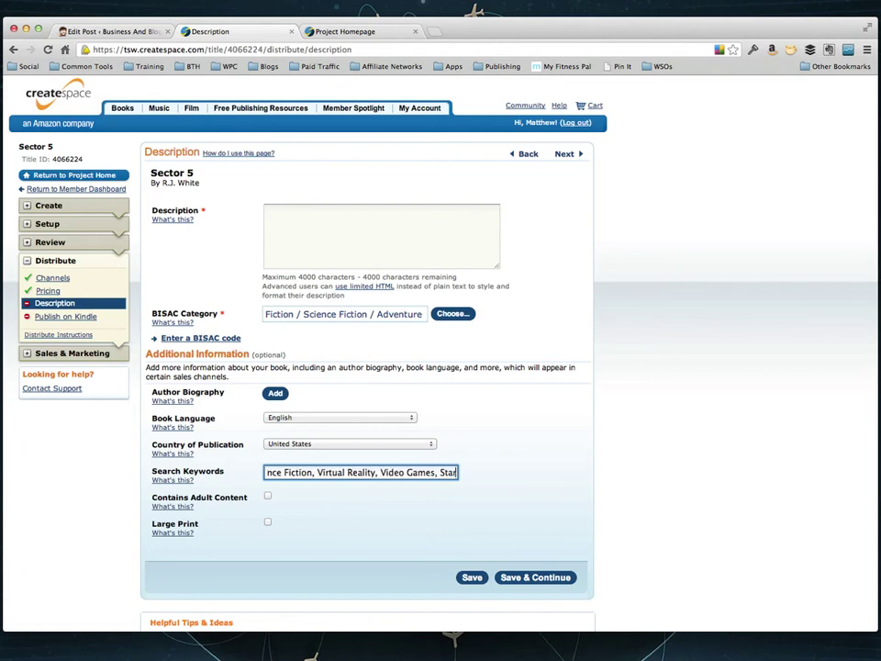
type("r Wars,")
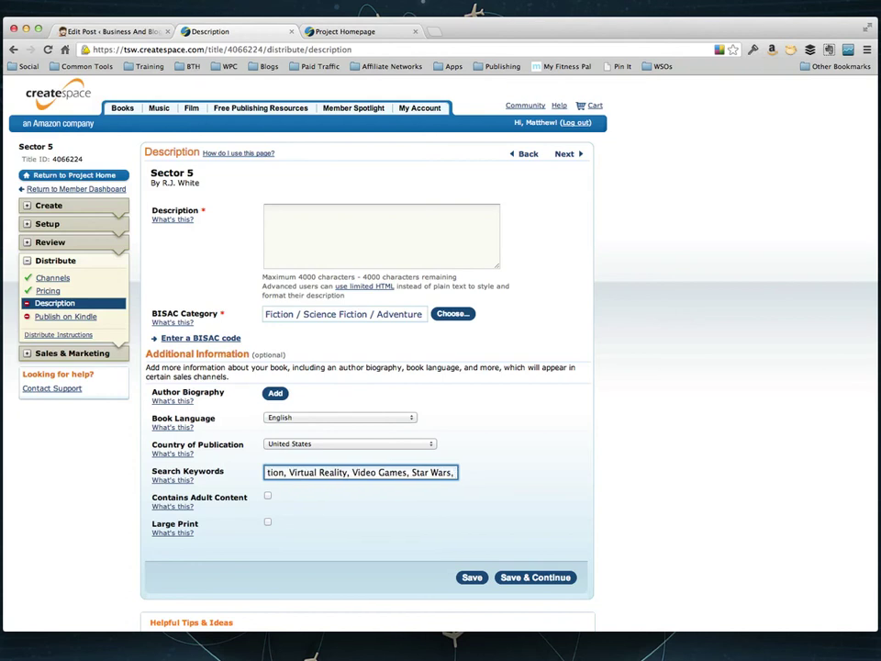
type(" Space B")
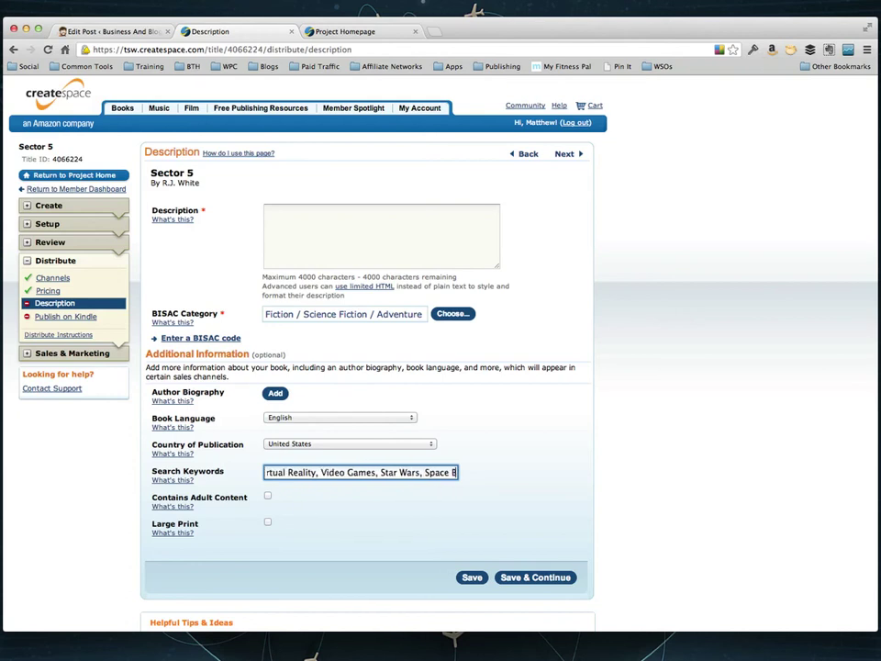
type("attle")
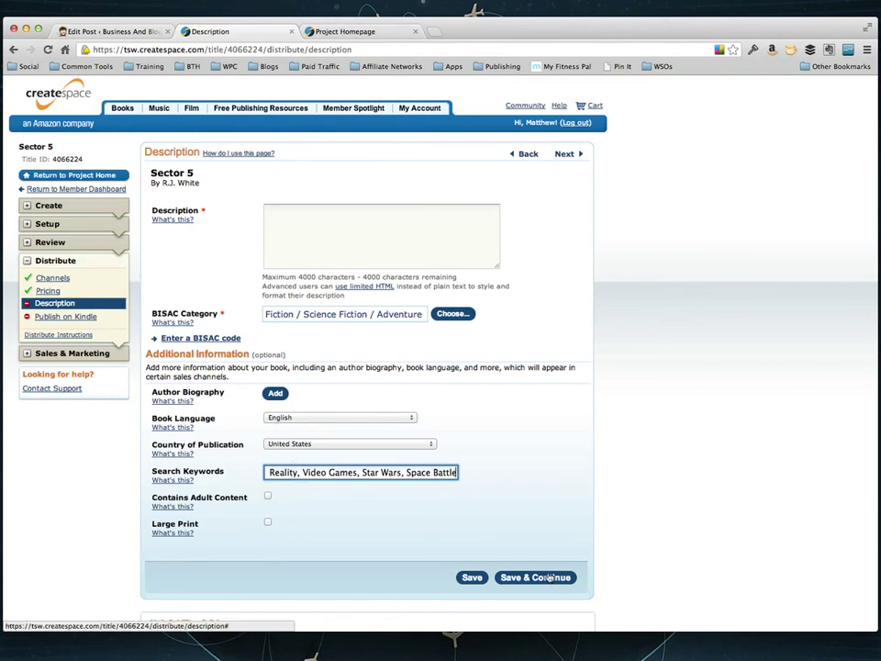
Enter "This is my description" as the book's description and save the description details
left_click(358, 232)
type("This is m")
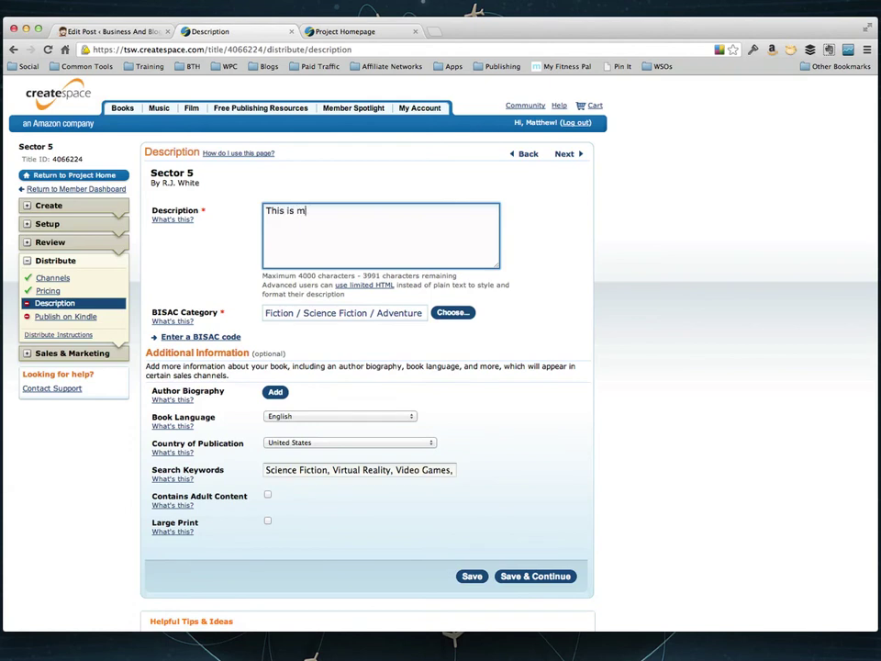
type("y description")
left_click(537, 577)
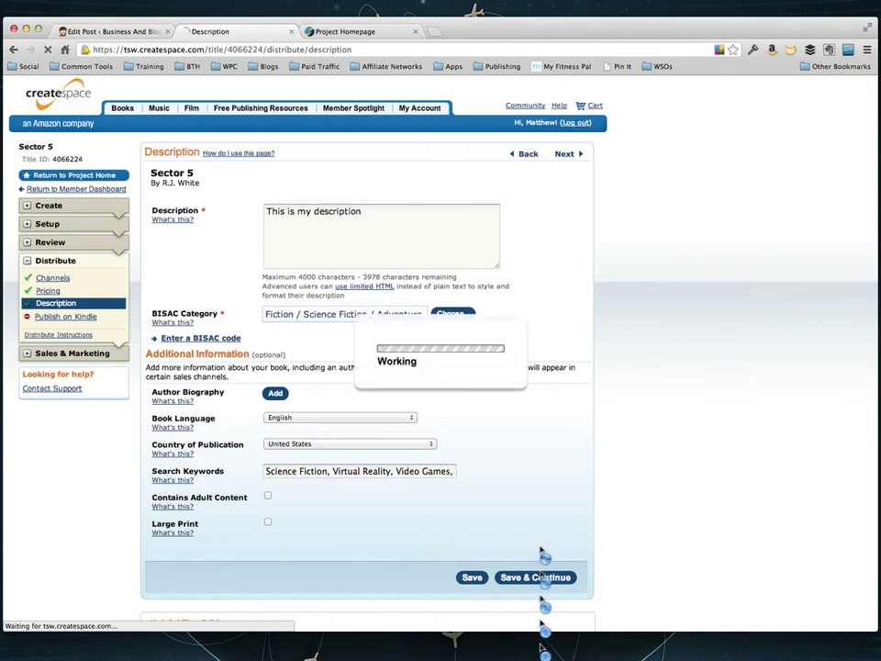